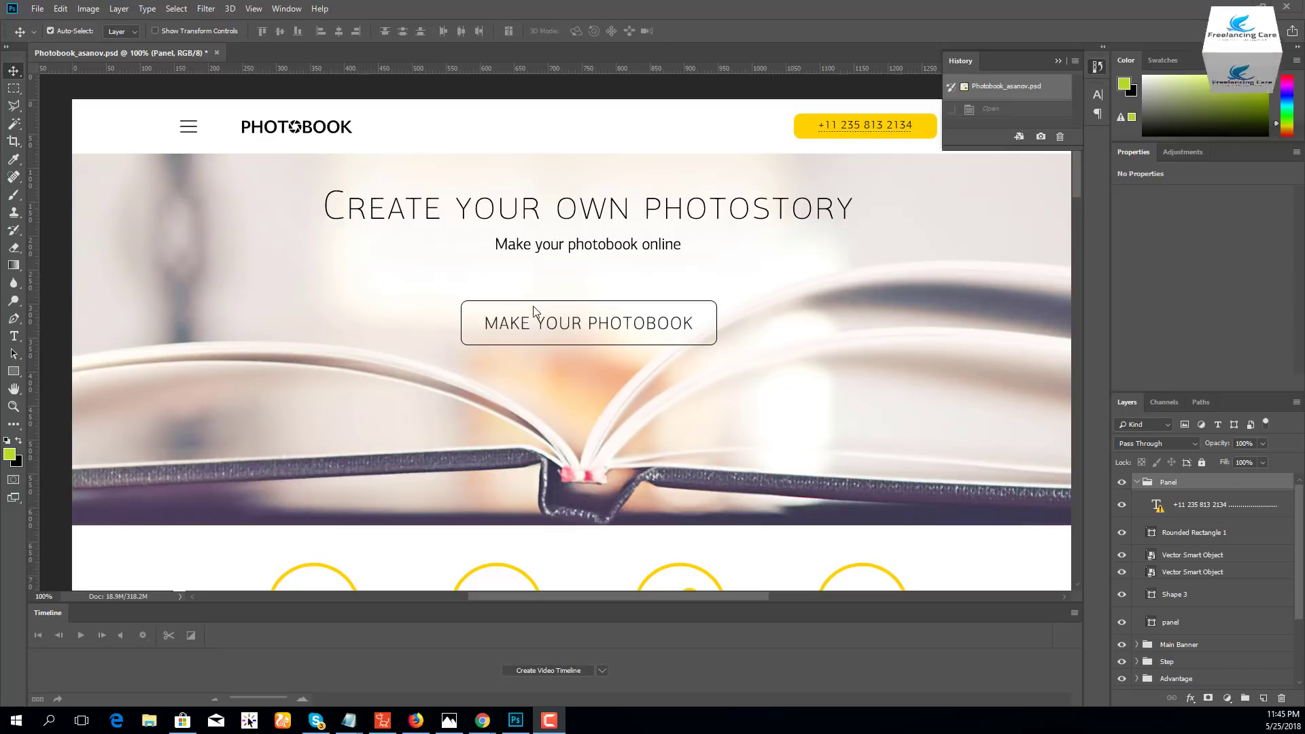
Examine the photobook page layout from the header banner through the steps and Advantage areas to the Ready solutions section.
{"action": "left_click", "coordinate": [443, 286]}
{"action": "left_click_drag", "start_coordinate": [442, 282], "coordinate": [481, 213]}
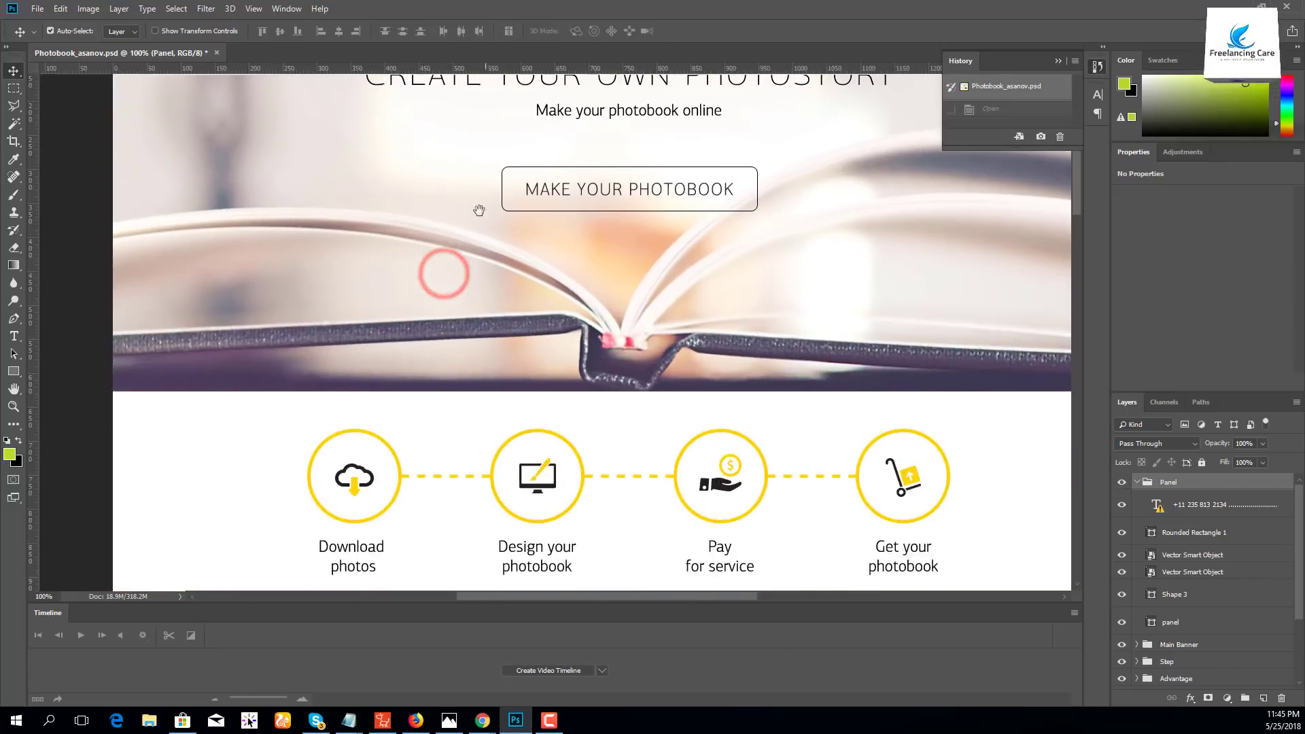
{"action": "left_click_drag", "start_coordinate": [496, 417], "coordinate": [532, 247]}
{"action": "left_click_drag", "start_coordinate": [533, 522], "coordinate": [542, 364]}
{"action": "left_click_drag", "start_coordinate": [542, 556], "coordinate": [533, 382]}
{"action": "left_click_drag", "start_coordinate": [537, 146], "coordinate": [539, 374]}
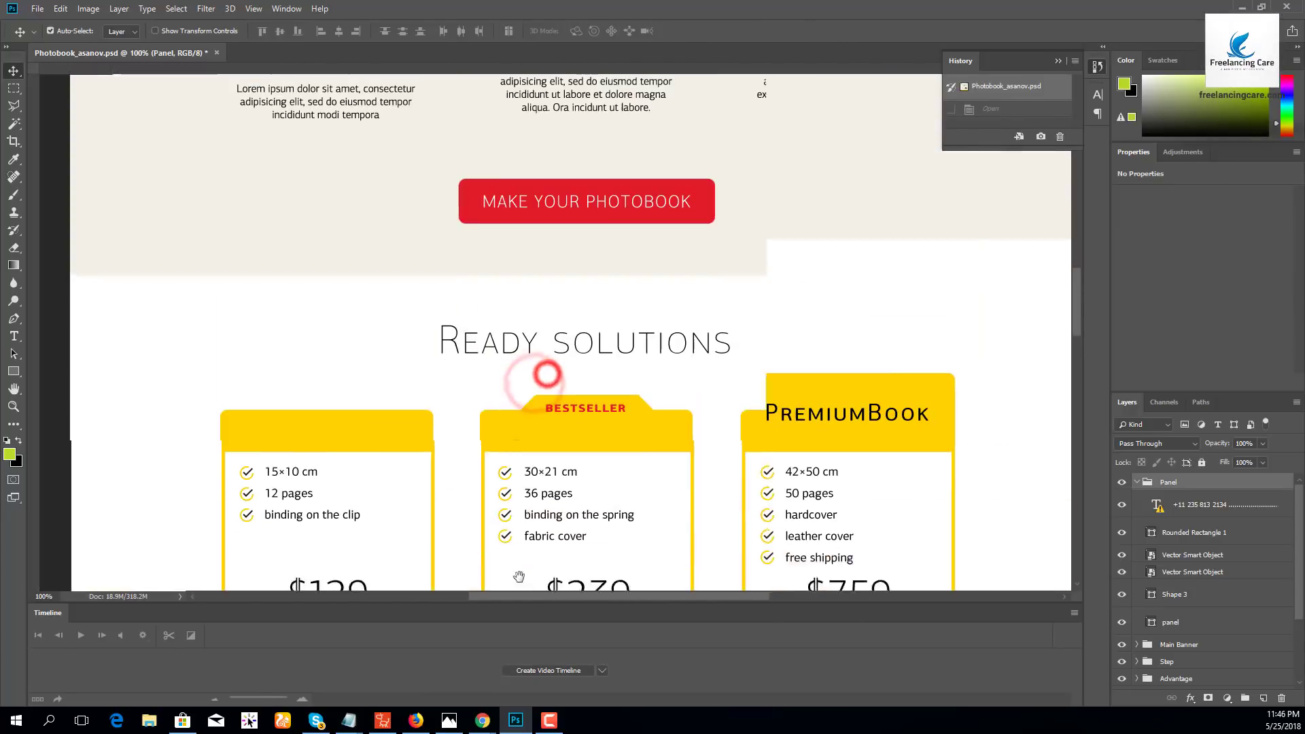
{"action": "left_click_drag", "start_coordinate": [527, 258], "coordinate": [600, 484]}
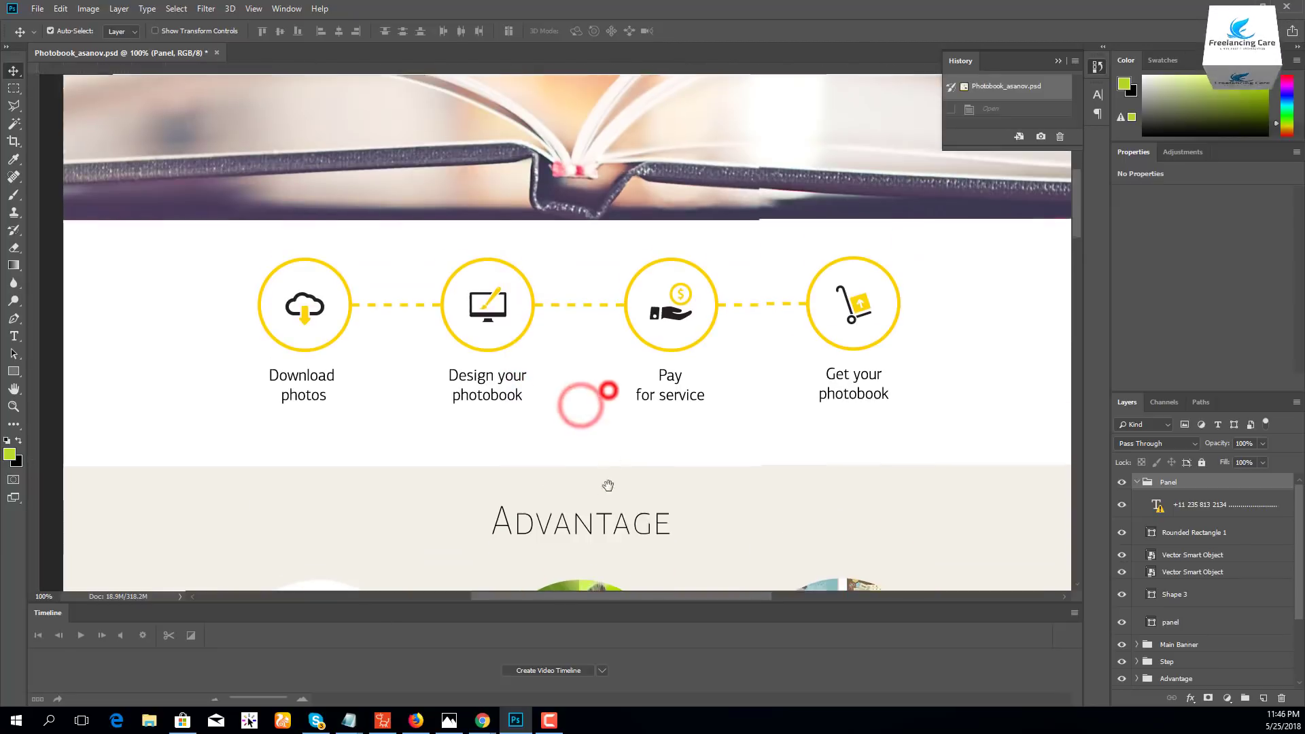
{"action": "left_click_drag", "start_coordinate": [592, 224], "coordinate": [722, 608]}
{"action": "left_click_drag", "start_coordinate": [628, 371], "coordinate": [665, 450]}
{"action": "left_click_drag", "start_coordinate": [611, 399], "coordinate": [664, 451]}
{"action": "key", "text": "ctrl+r"}
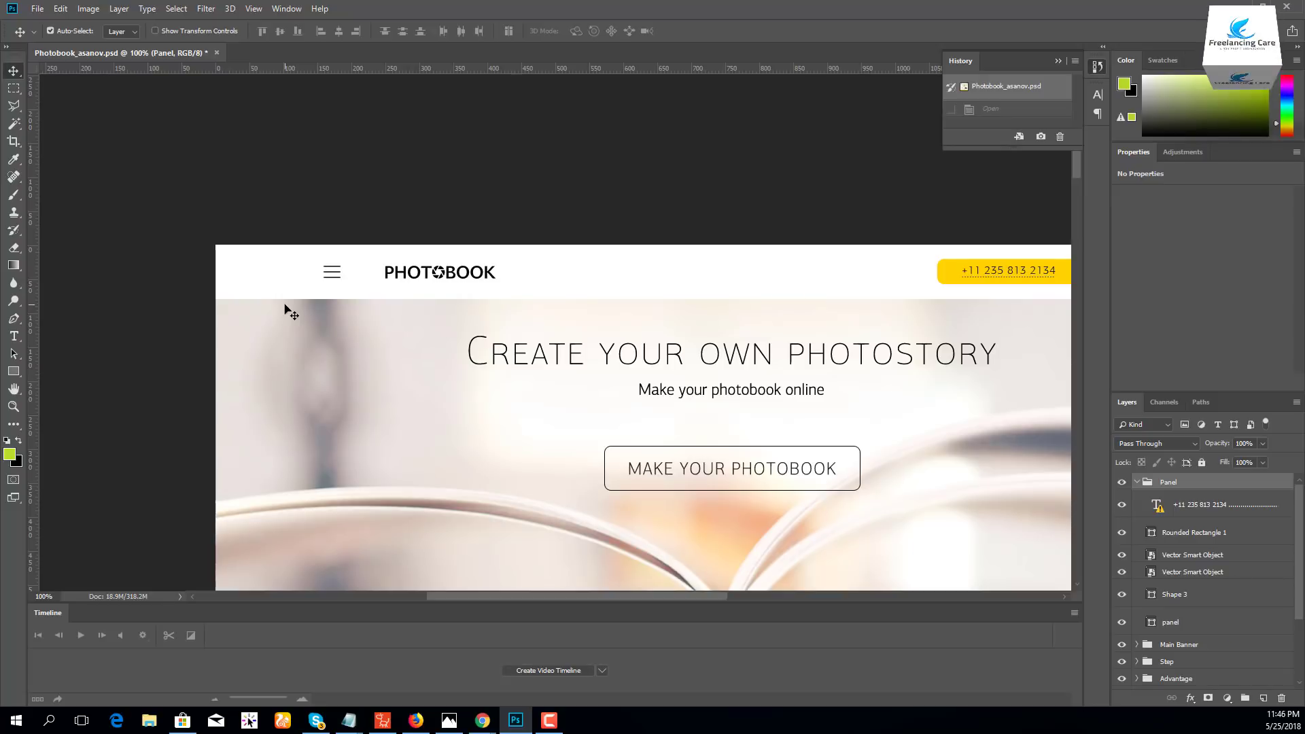
Select the PHOTOBOOK logo's layer from the canvas with Auto-Select, and toggle its visibility off and on to identify it.
{"action": "left_click", "coordinate": [14, 336]}
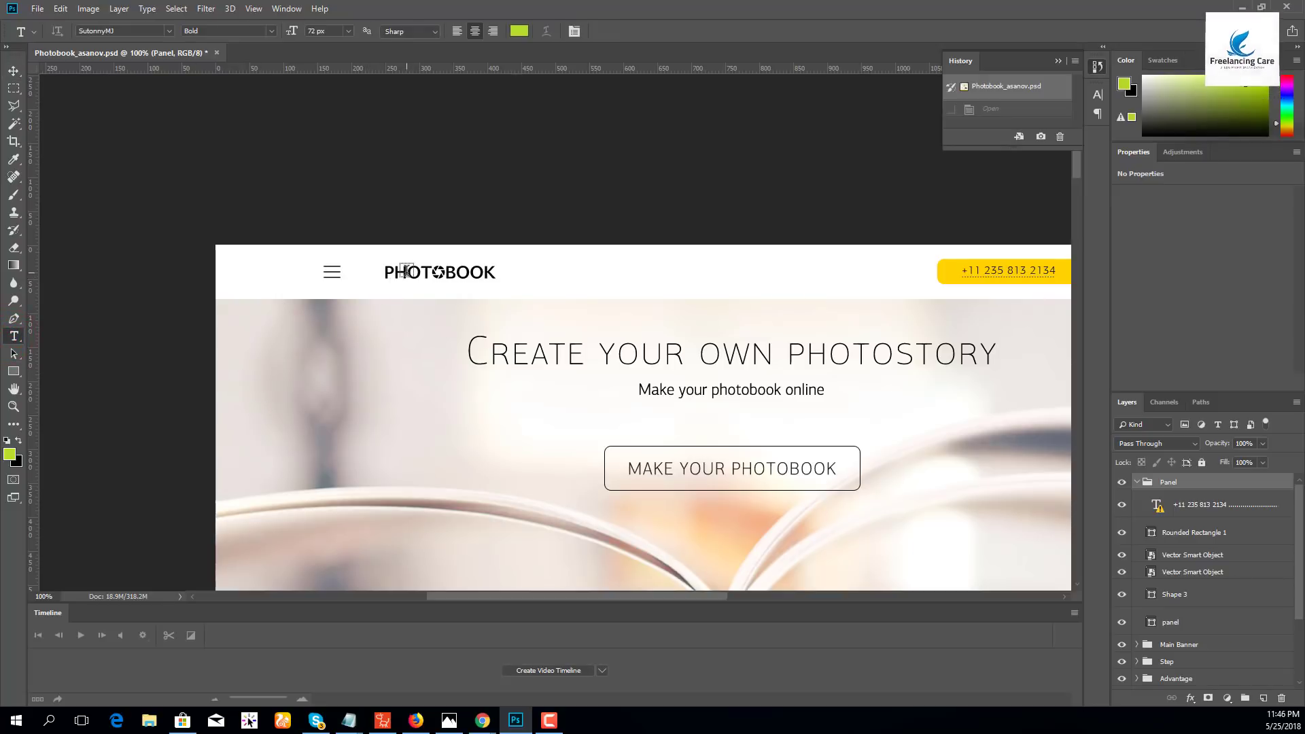
{"action": "left_click", "coordinate": [1136, 482]}
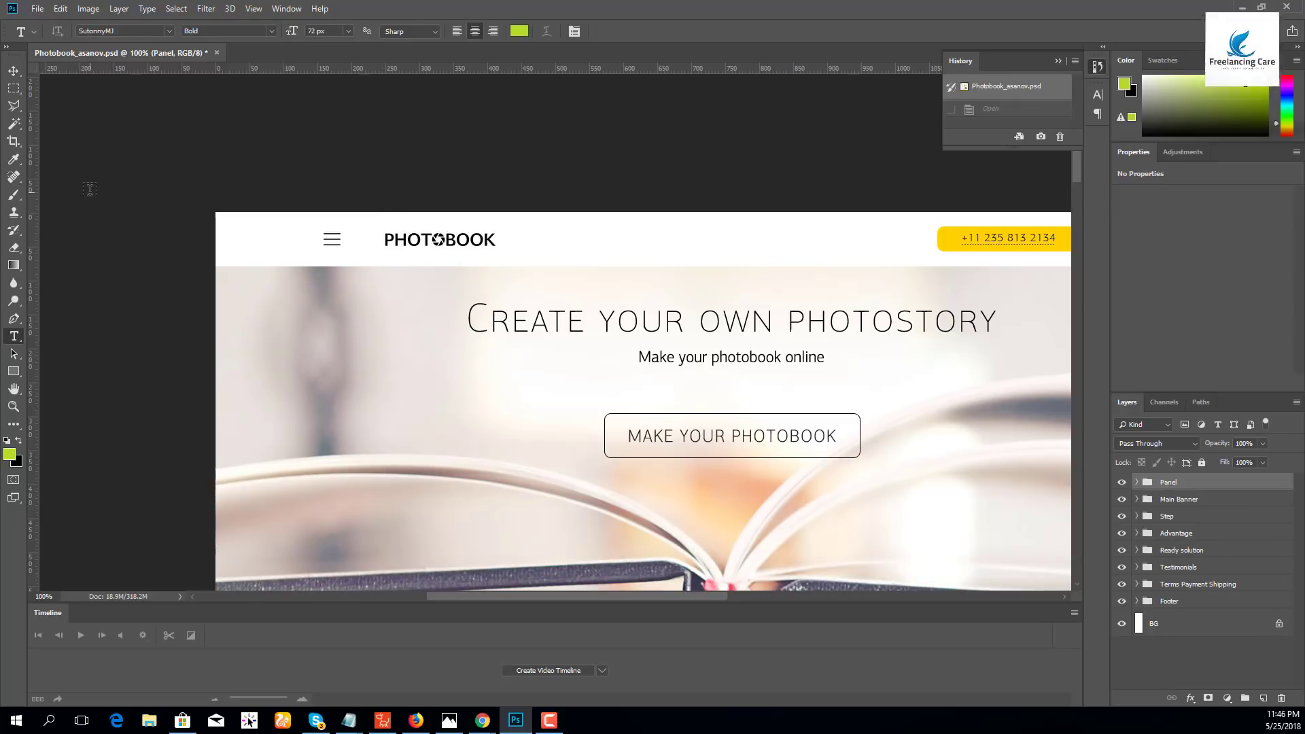
{"action": "left_click", "coordinate": [15, 72]}
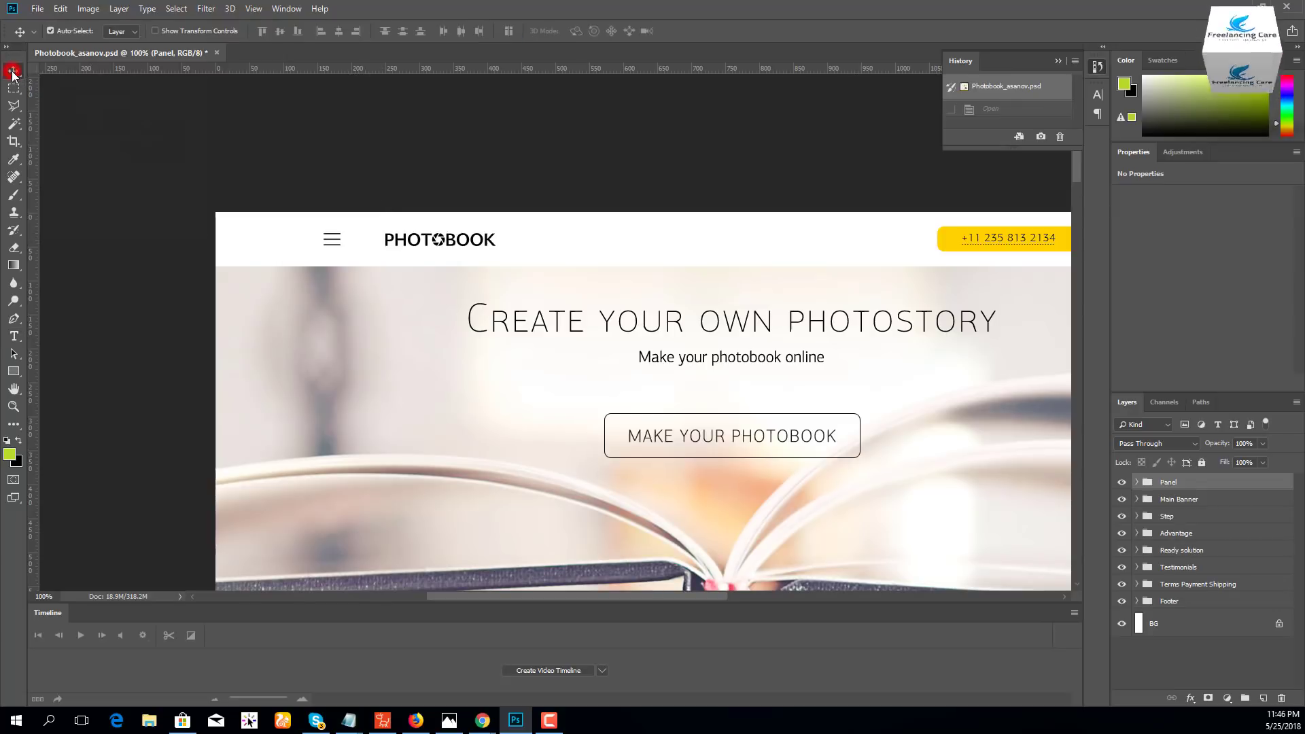
{"action": "left_click", "coordinate": [56, 30]}
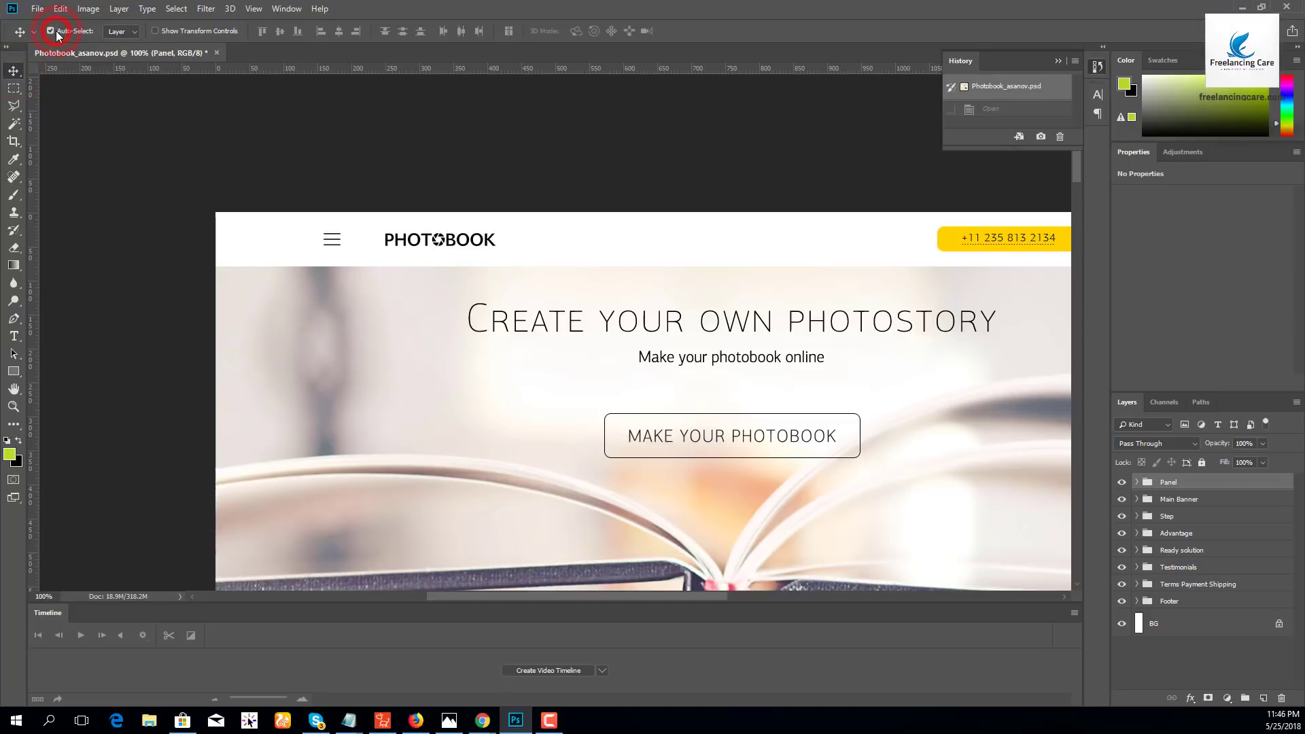
{"action": "left_click", "coordinate": [397, 242]}
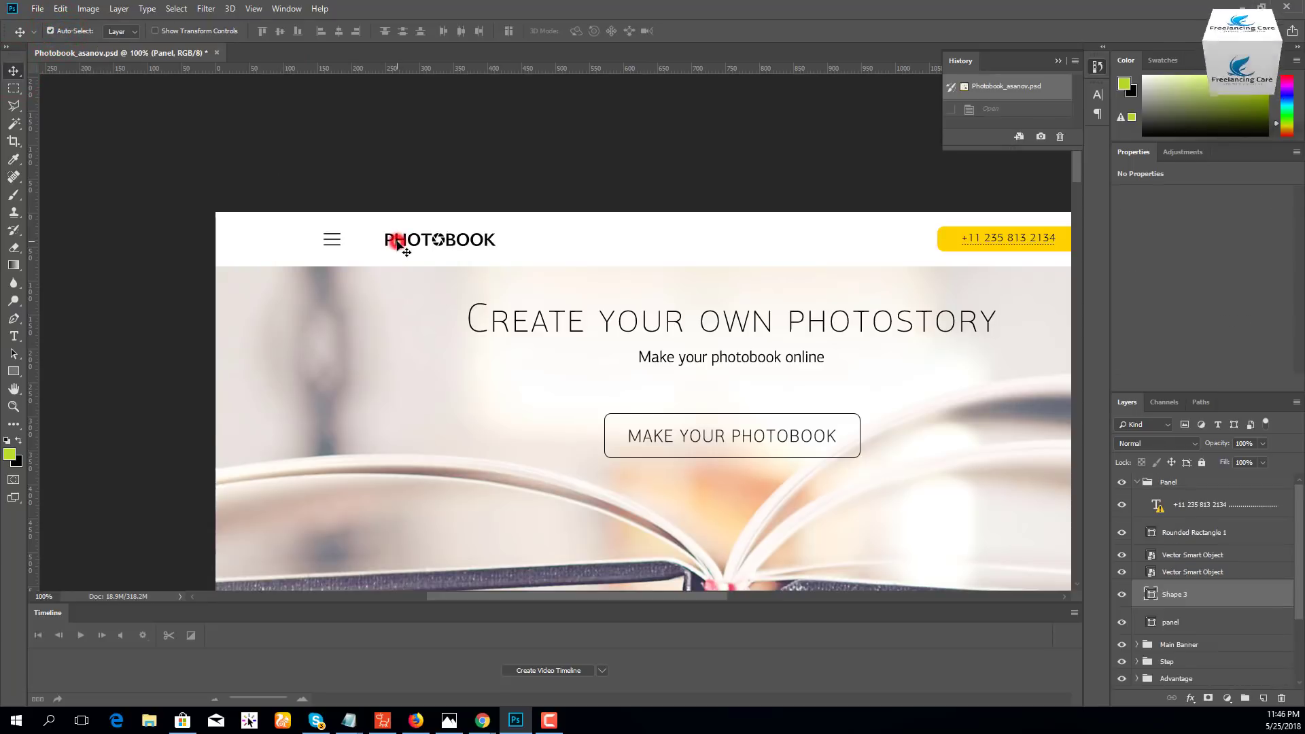
{"action": "left_click", "coordinate": [1123, 601]}
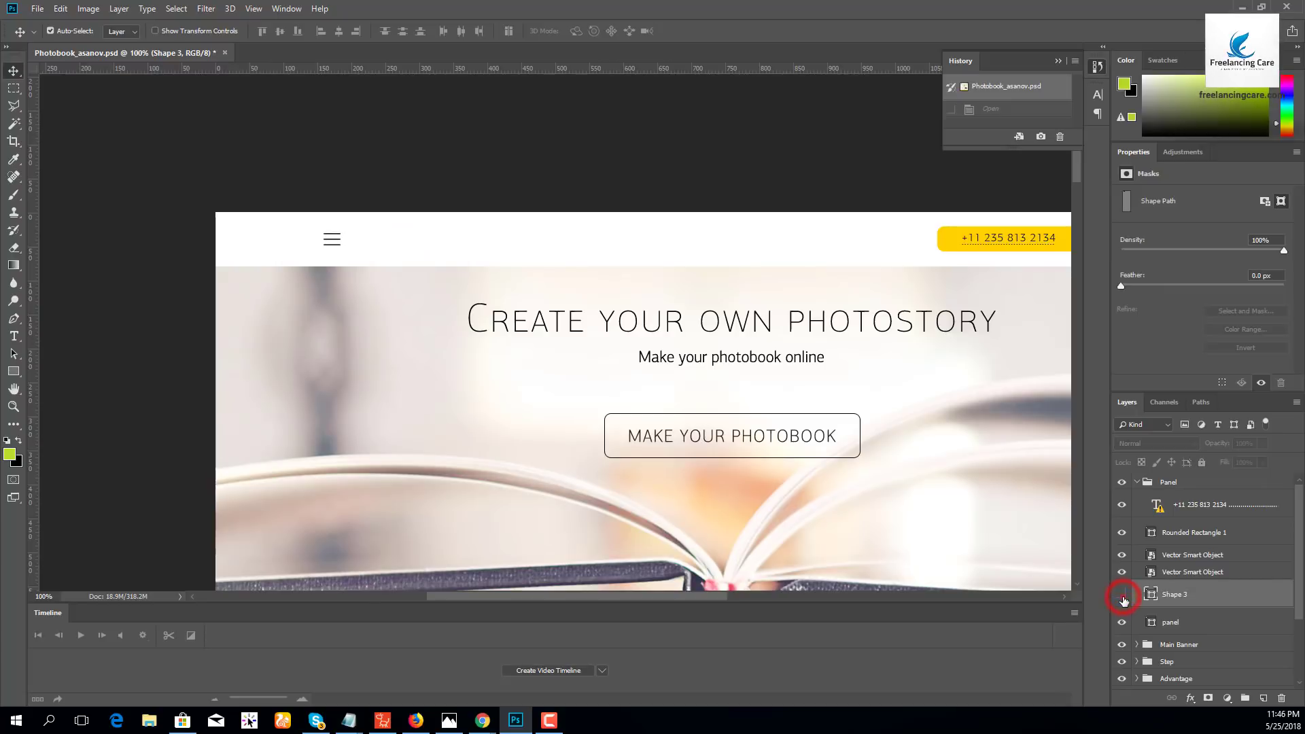
{"action": "left_click", "coordinate": [1123, 601]}
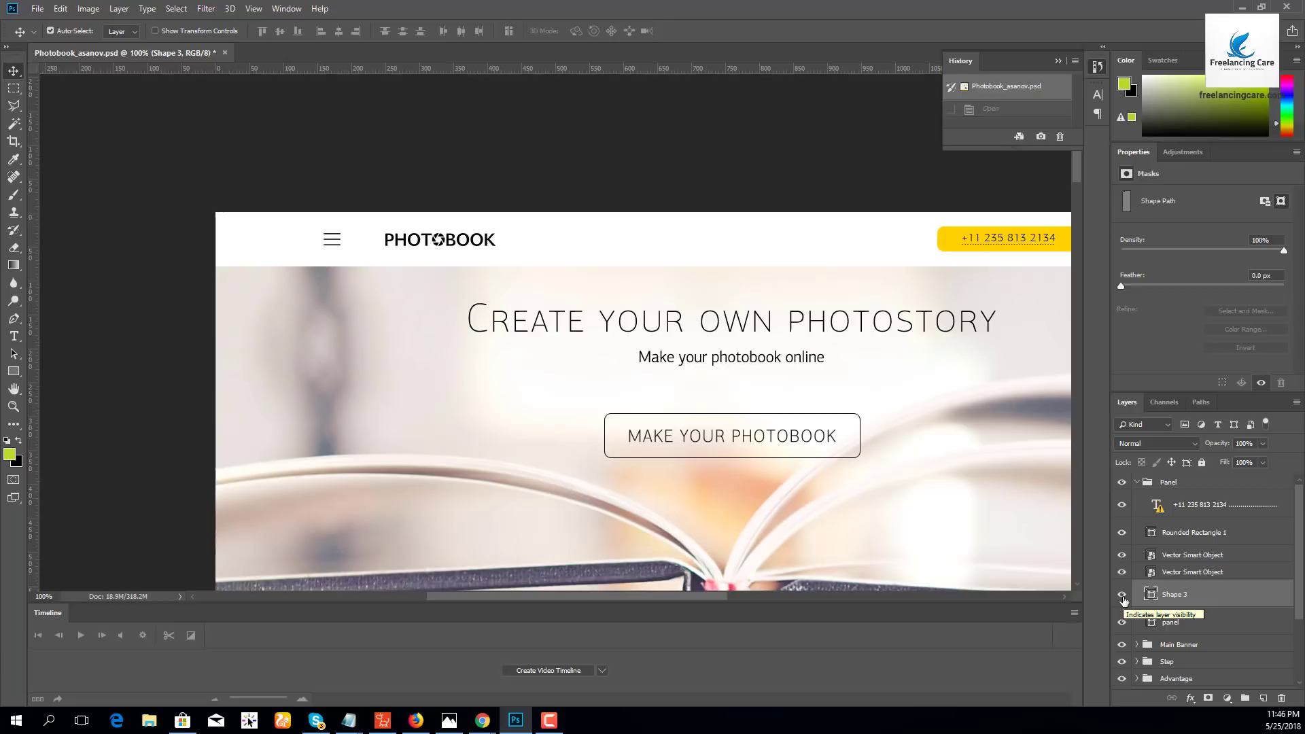
Turn off Auto-Select for the Move tool and isolate the Shape 3 layer by hiding all other layers.
{"action": "left_click", "coordinate": [51, 30]}
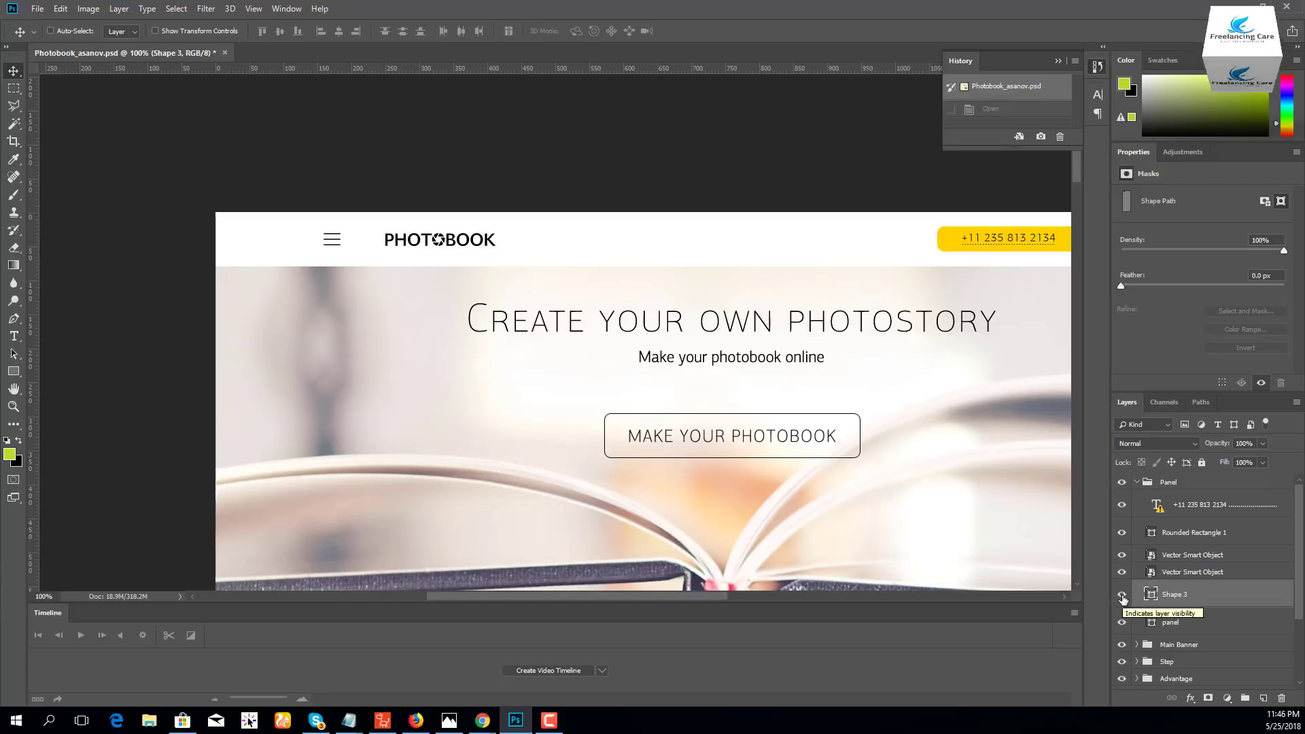
{"action": "key", "text": "ctrl"}
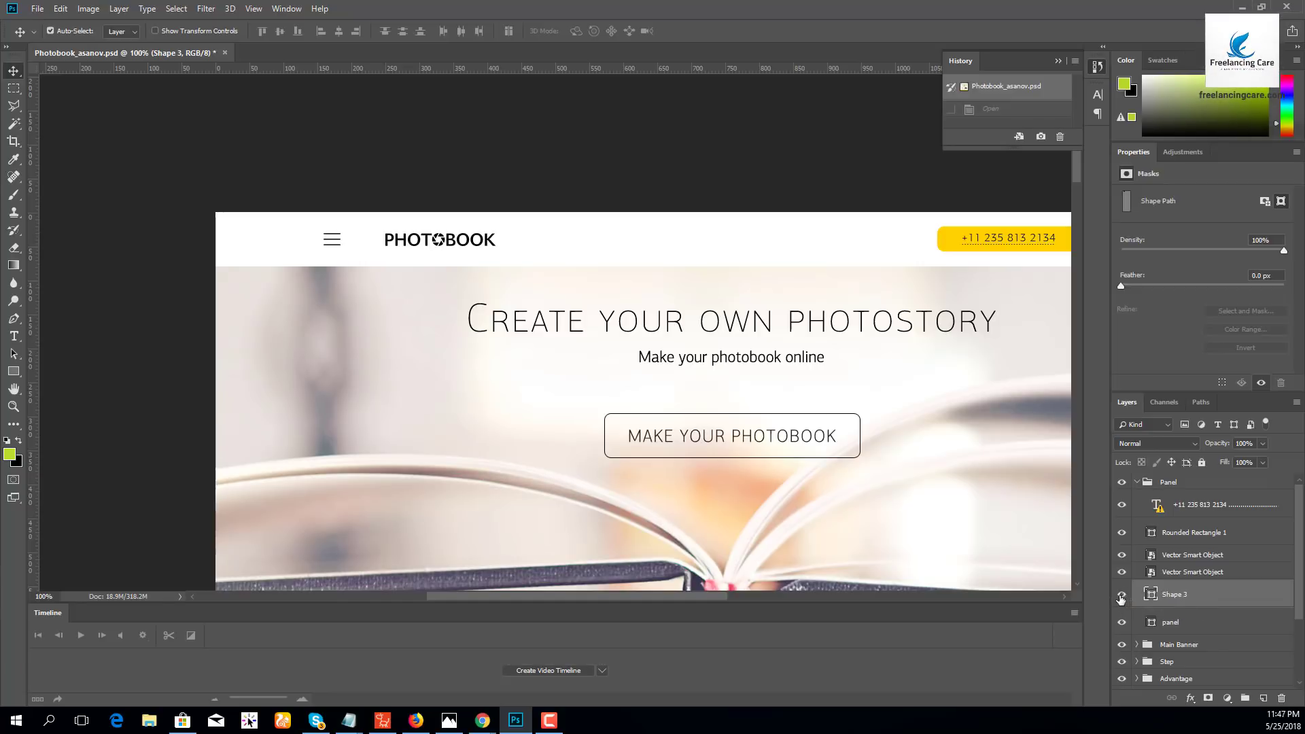
{"action": "left_click", "coordinate": [1121, 595], "text": "alt"}
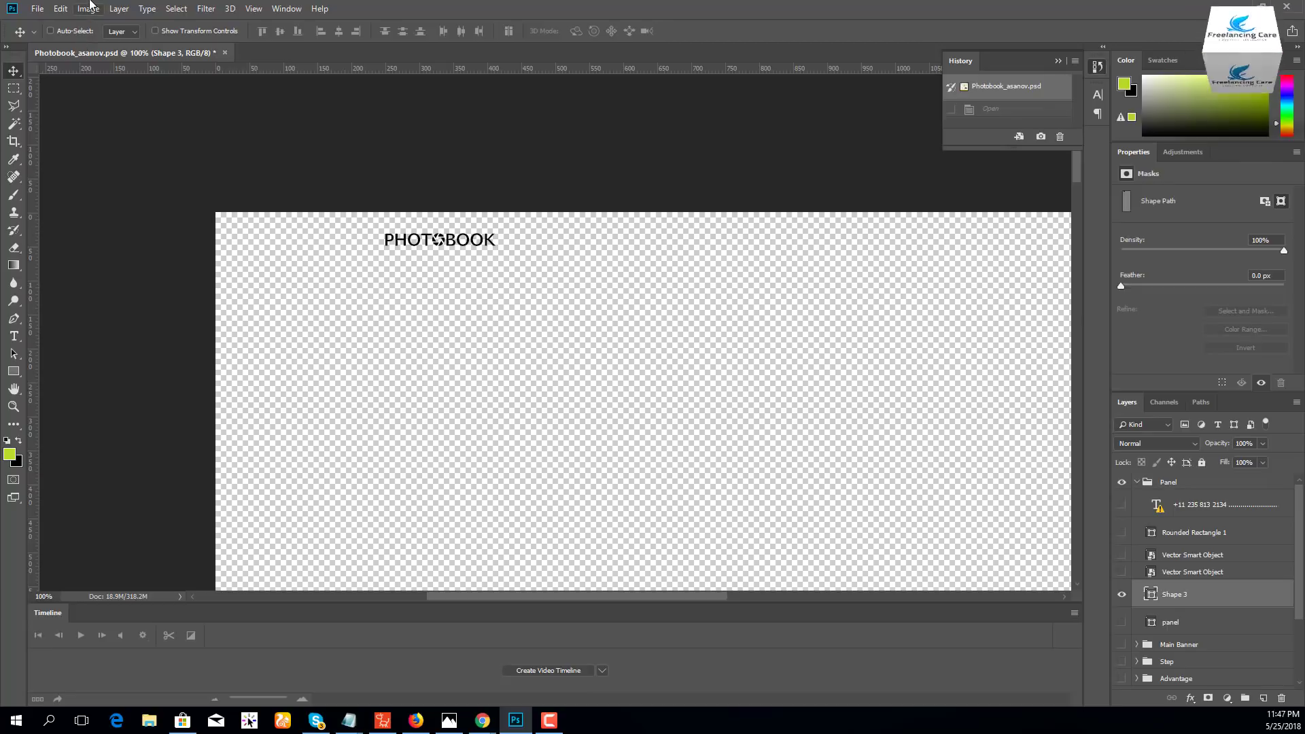
{"action": "left_click", "coordinate": [89, 8]}
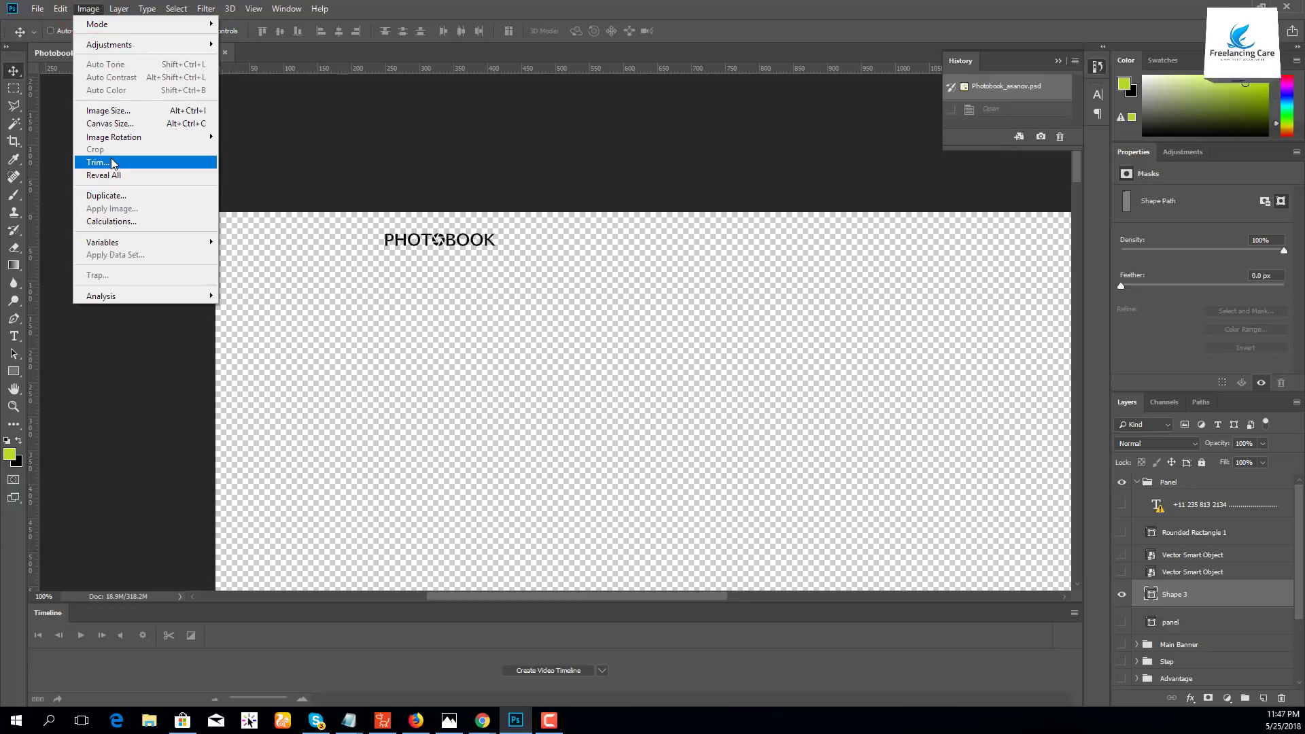
{"action": "left_click", "coordinate": [422, 180]}
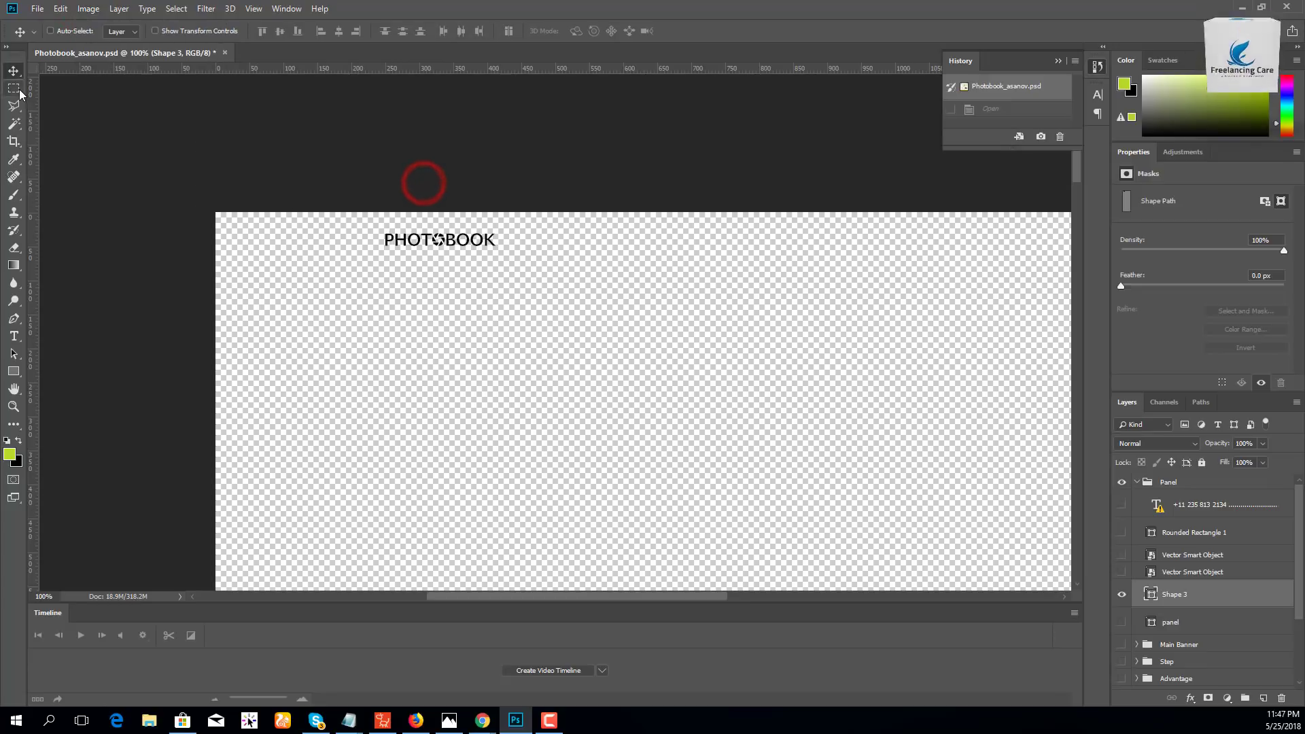
{"action": "key", "text": "m"}
{"action": "left_click_drag", "start_coordinate": [385, 227], "coordinate": [507, 256]}
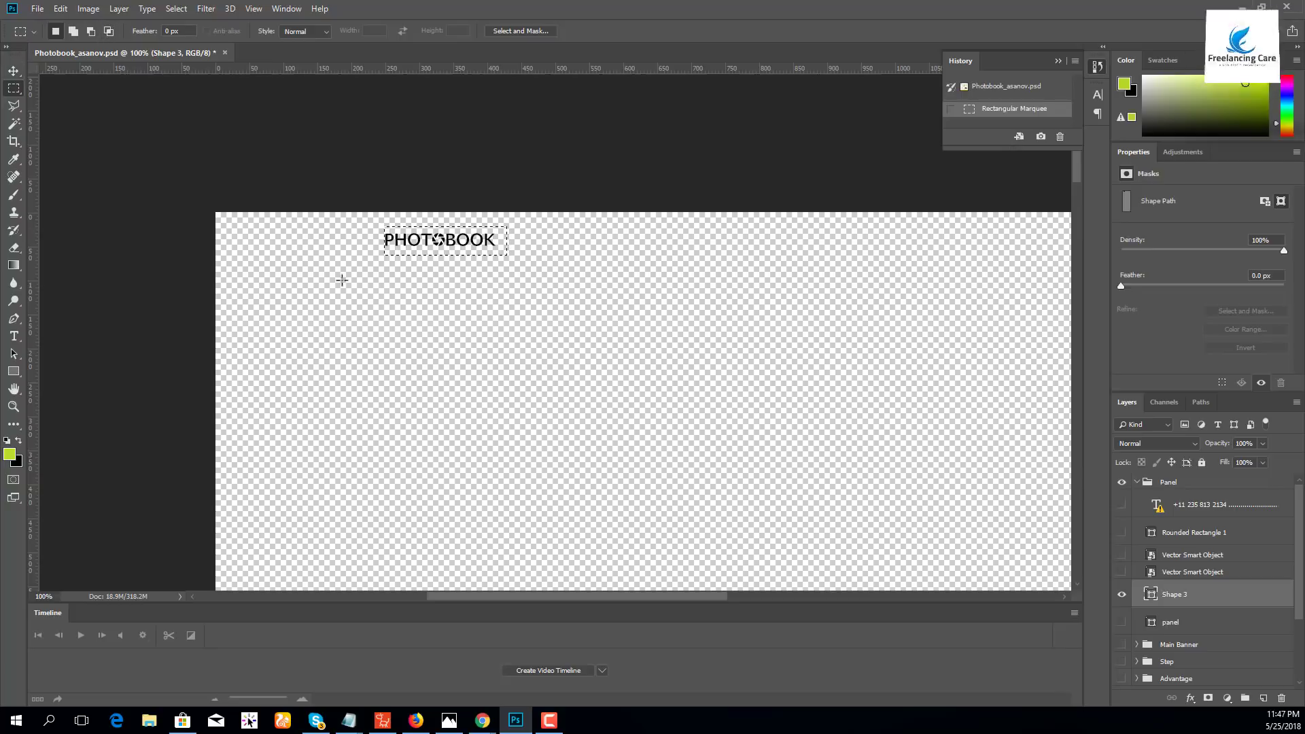
{"action": "left_click", "coordinate": [399, 312]}
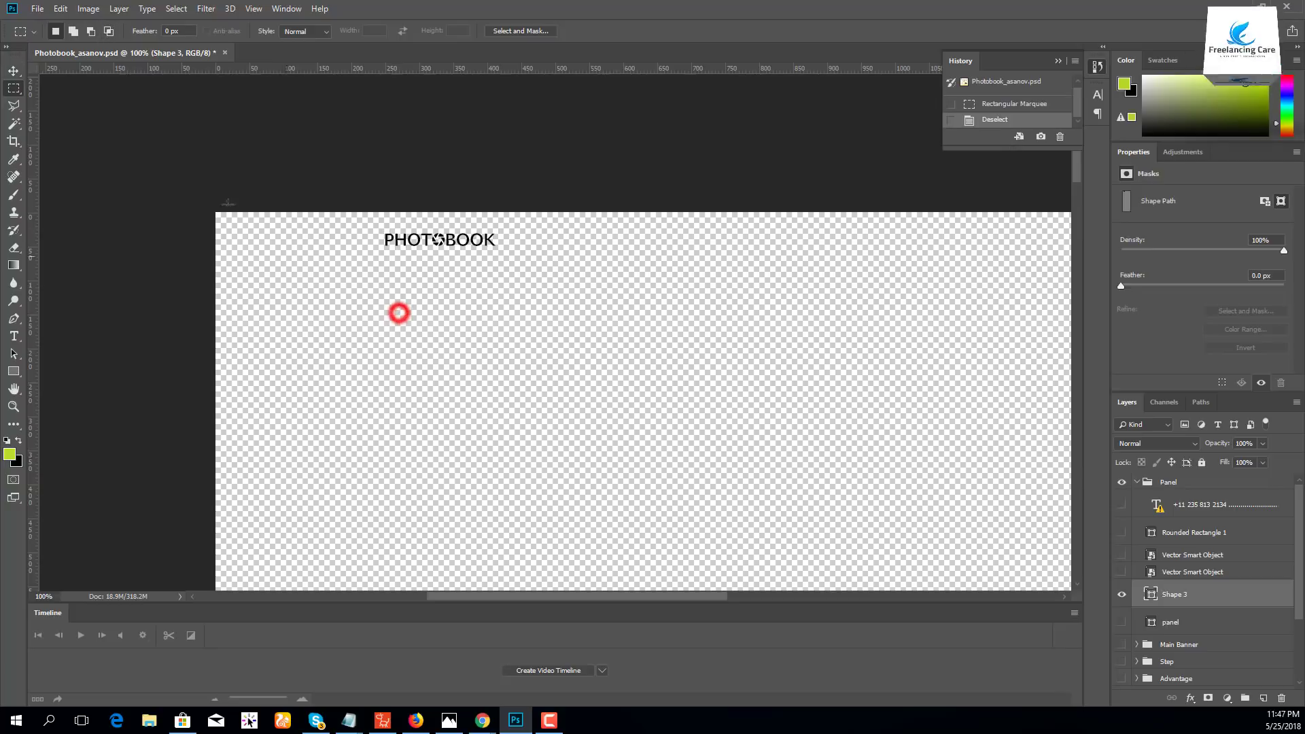
Trim the canvas to the logo based on transparent pixels on the top, bottom, left and right.
{"action": "left_click", "coordinate": [88, 9]}
{"action": "left_click", "coordinate": [134, 158]}
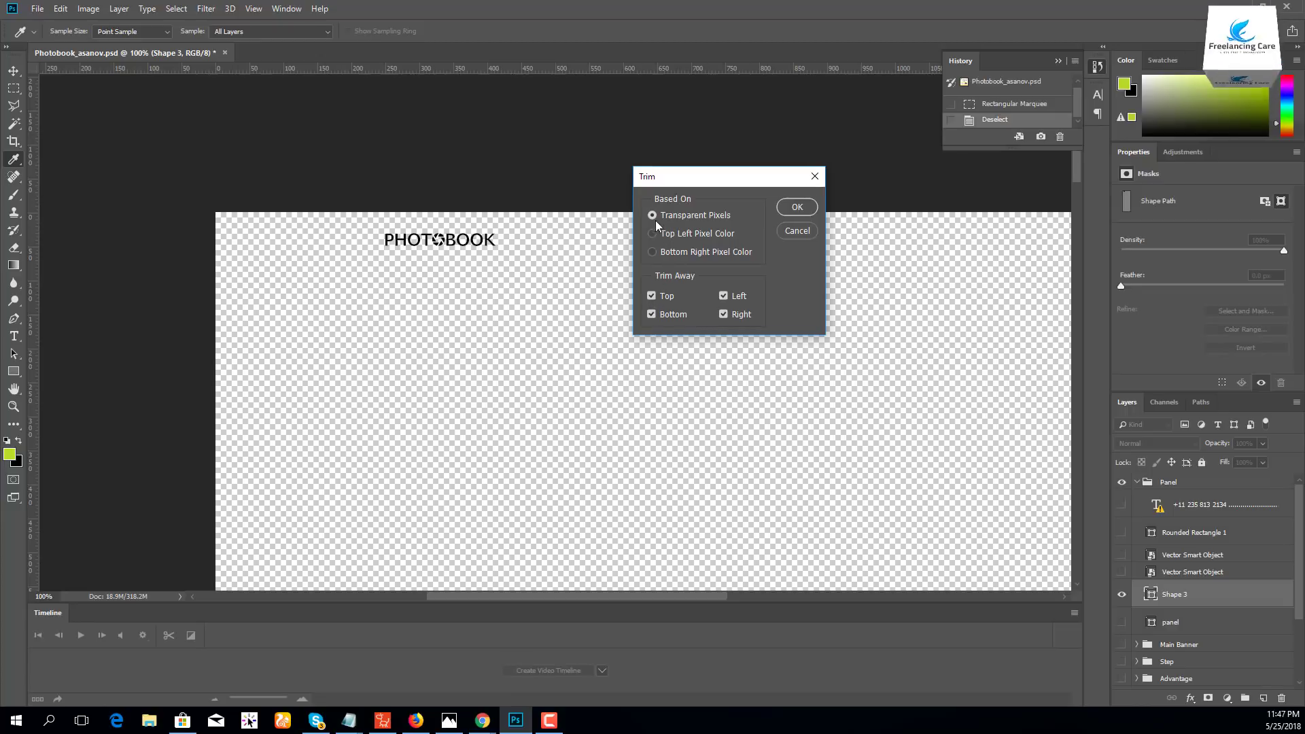
{"action": "left_click", "coordinate": [805, 206]}
{"action": "key", "text": "m"}
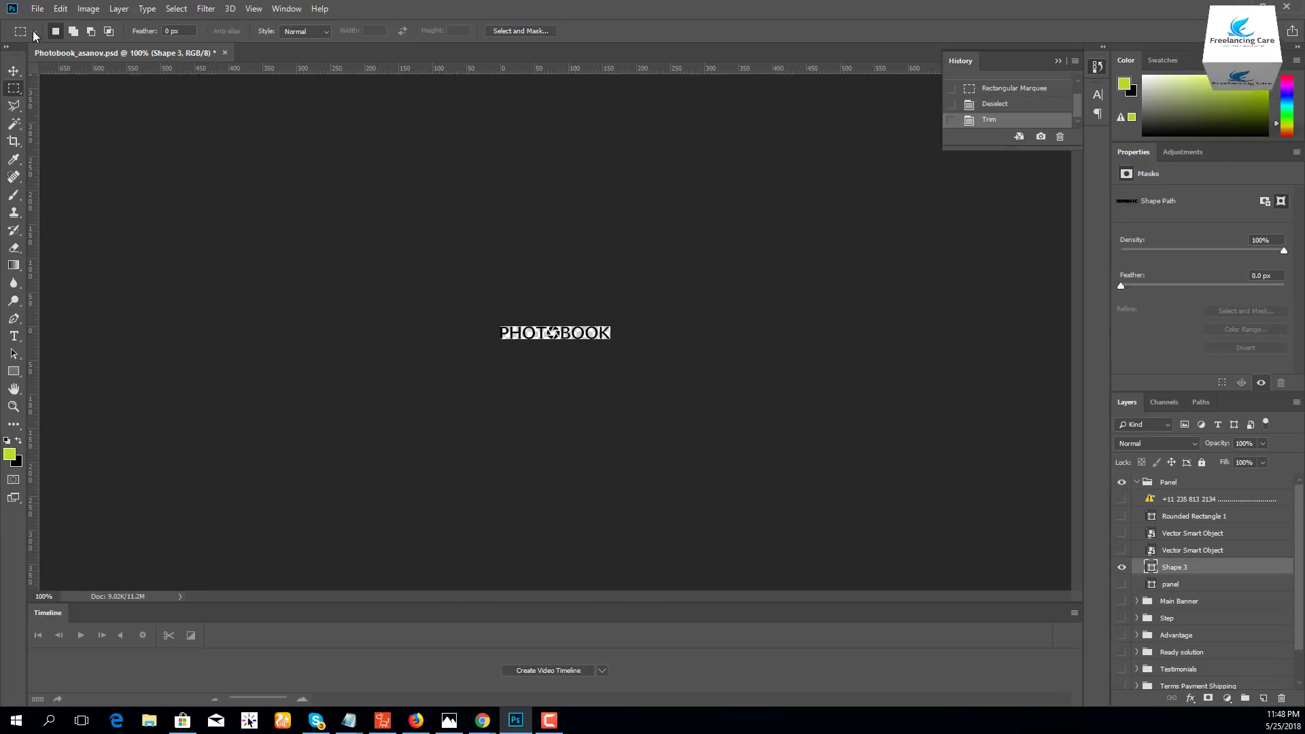
Open the Save for Web (Legacy) export for the trimmed logo.
{"action": "left_click", "coordinate": [38, 9]}
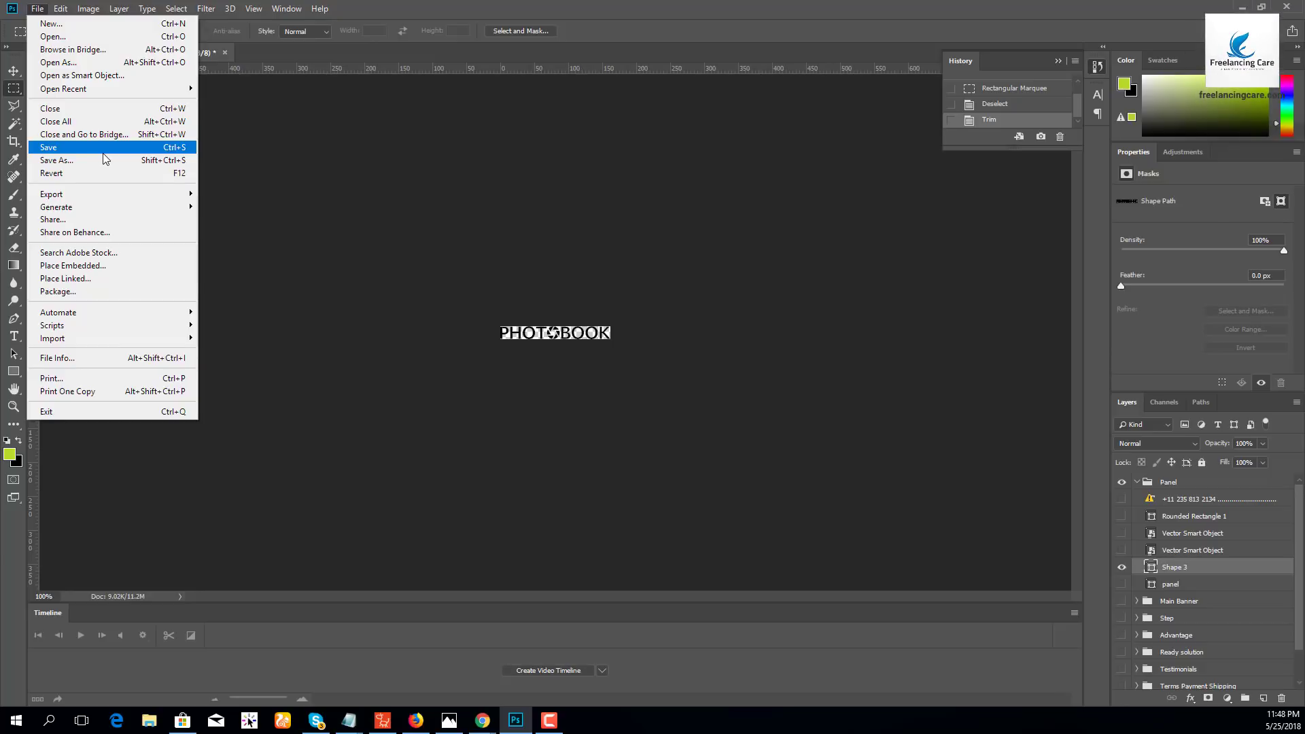
{"action": "mouse_move", "coordinate": [130, 196]}
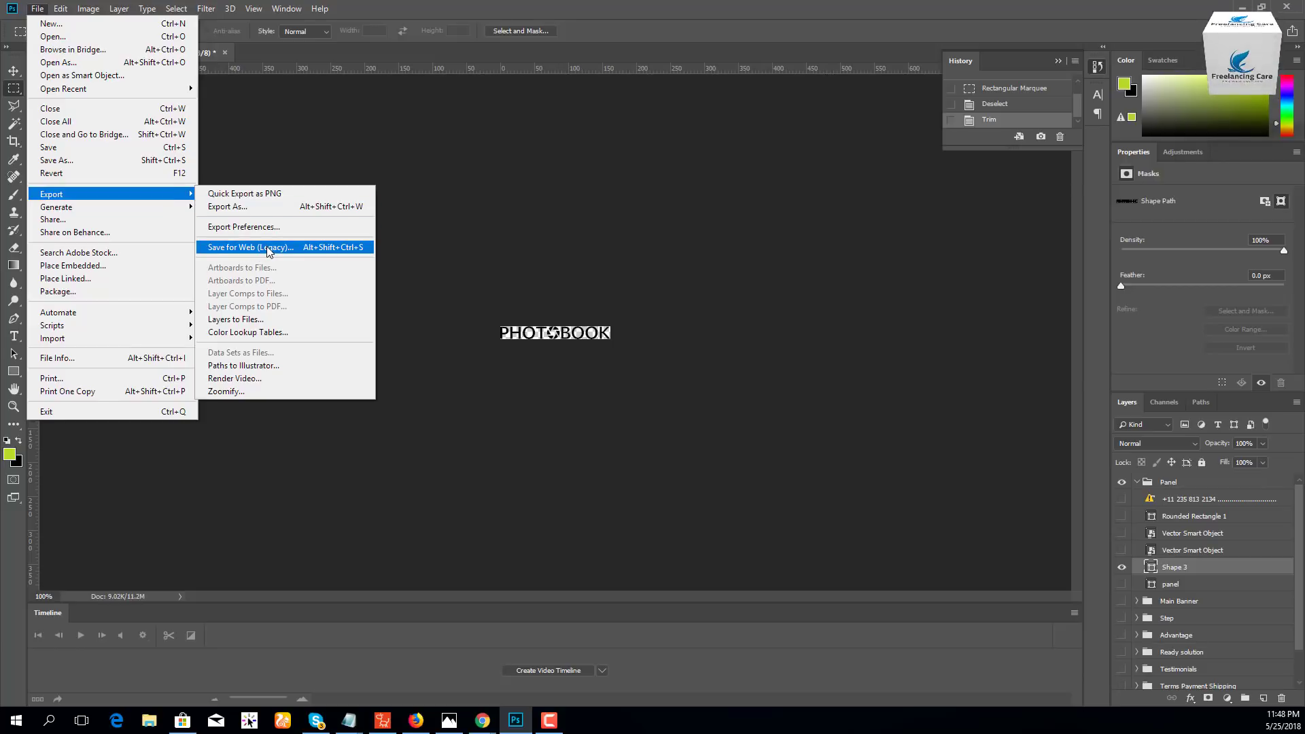
{"action": "left_click", "coordinate": [328, 248]}
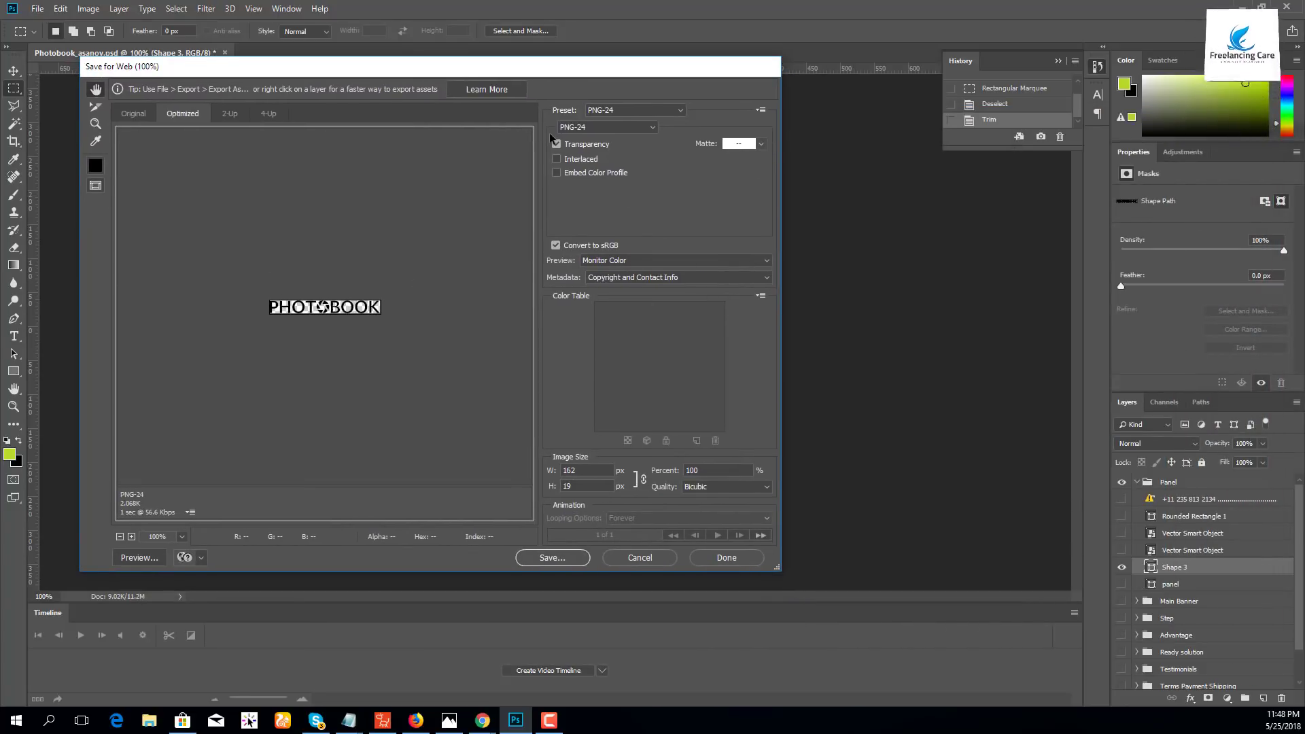
Try JPEG as the export format for the logo.
{"action": "left_click", "coordinate": [579, 128]}
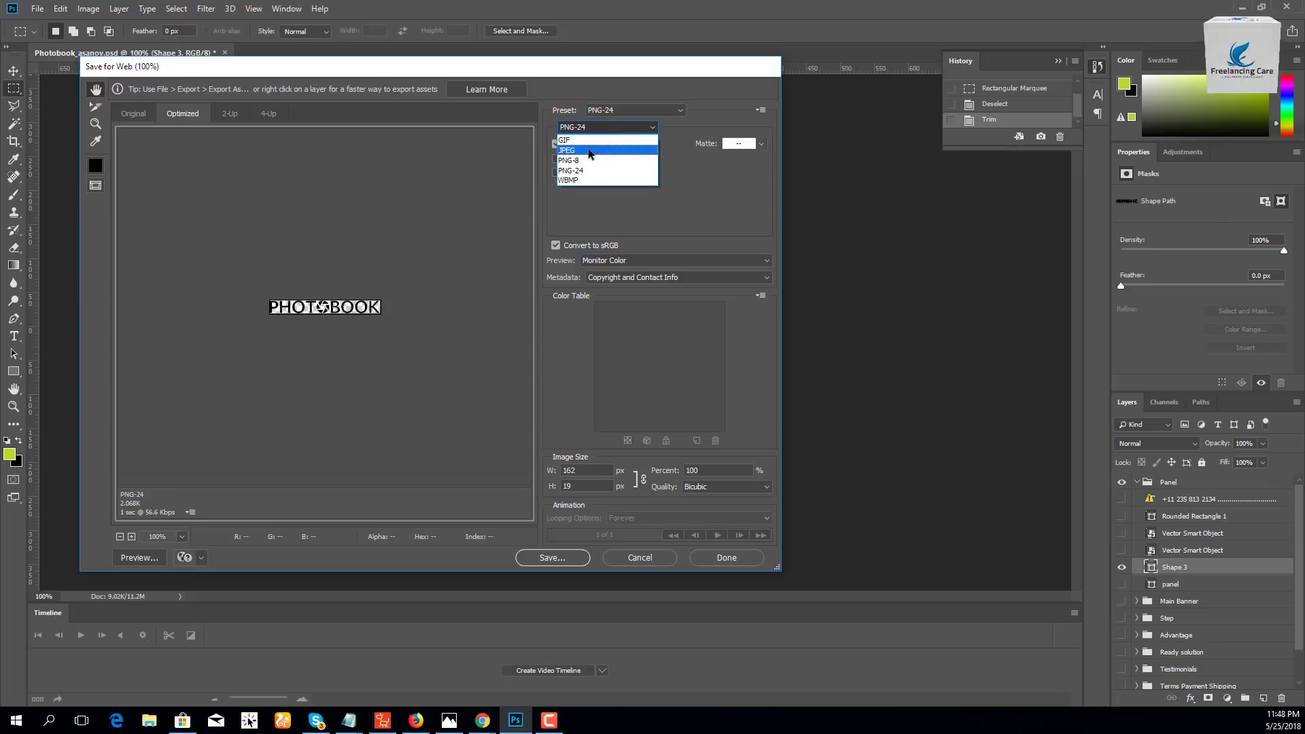
{"action": "left_click", "coordinate": [570, 150]}
{"action": "left_click", "coordinate": [583, 127]}
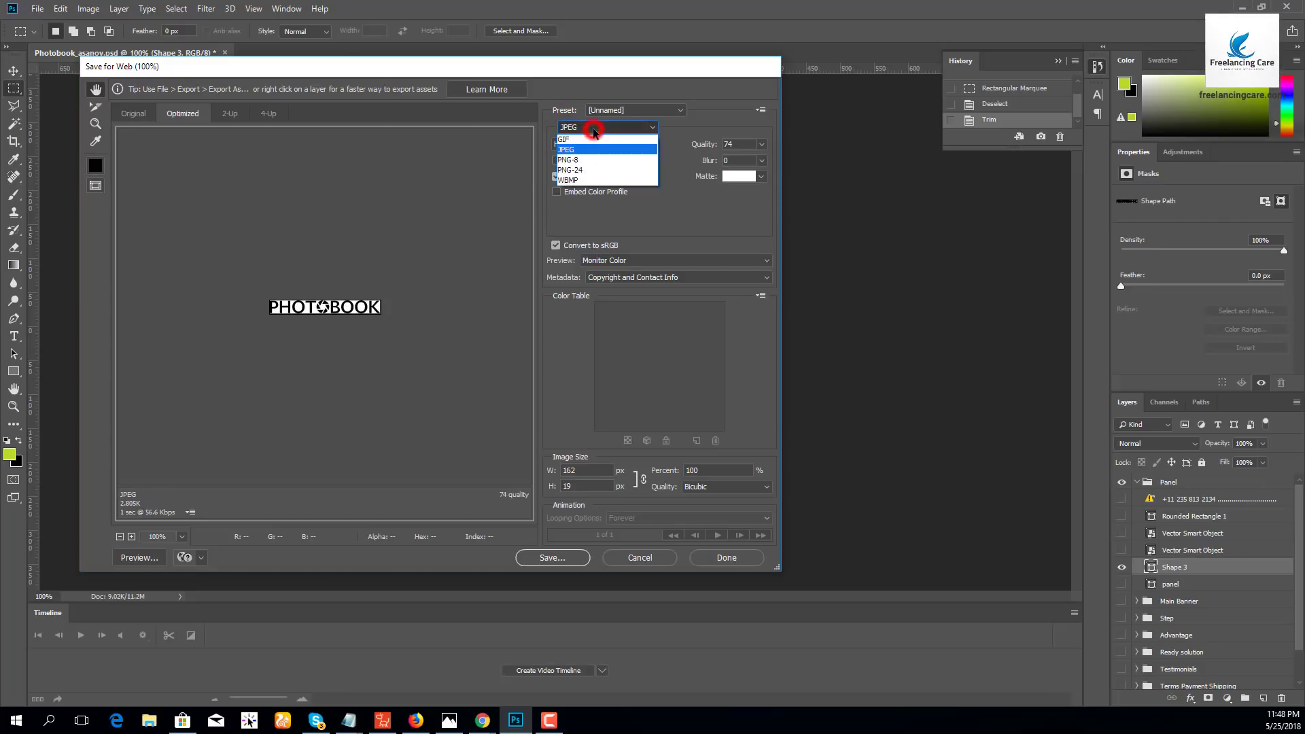
{"action": "left_click", "coordinate": [416, 250]}
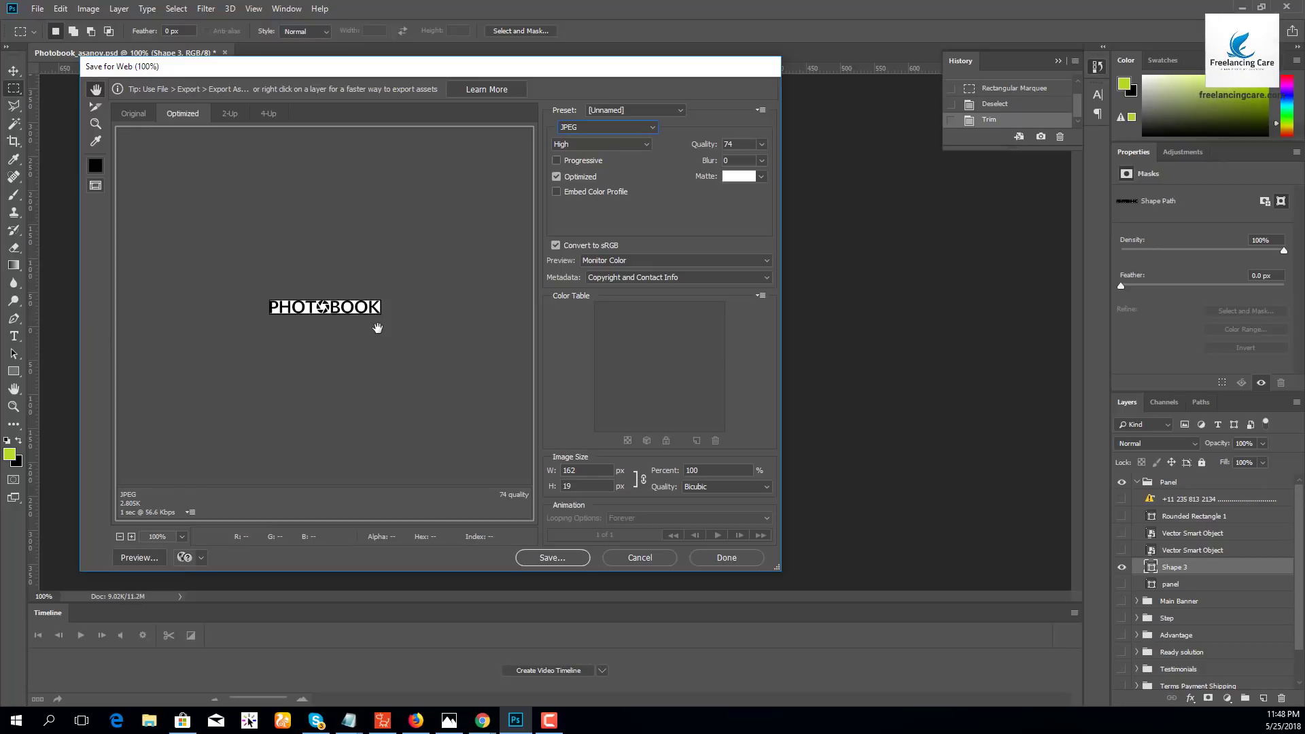
Set the export format to PNG-24 and save the optimized logo image to the Desktop.
{"action": "left_click", "coordinate": [598, 128]}
{"action": "left_click", "coordinate": [598, 172]}
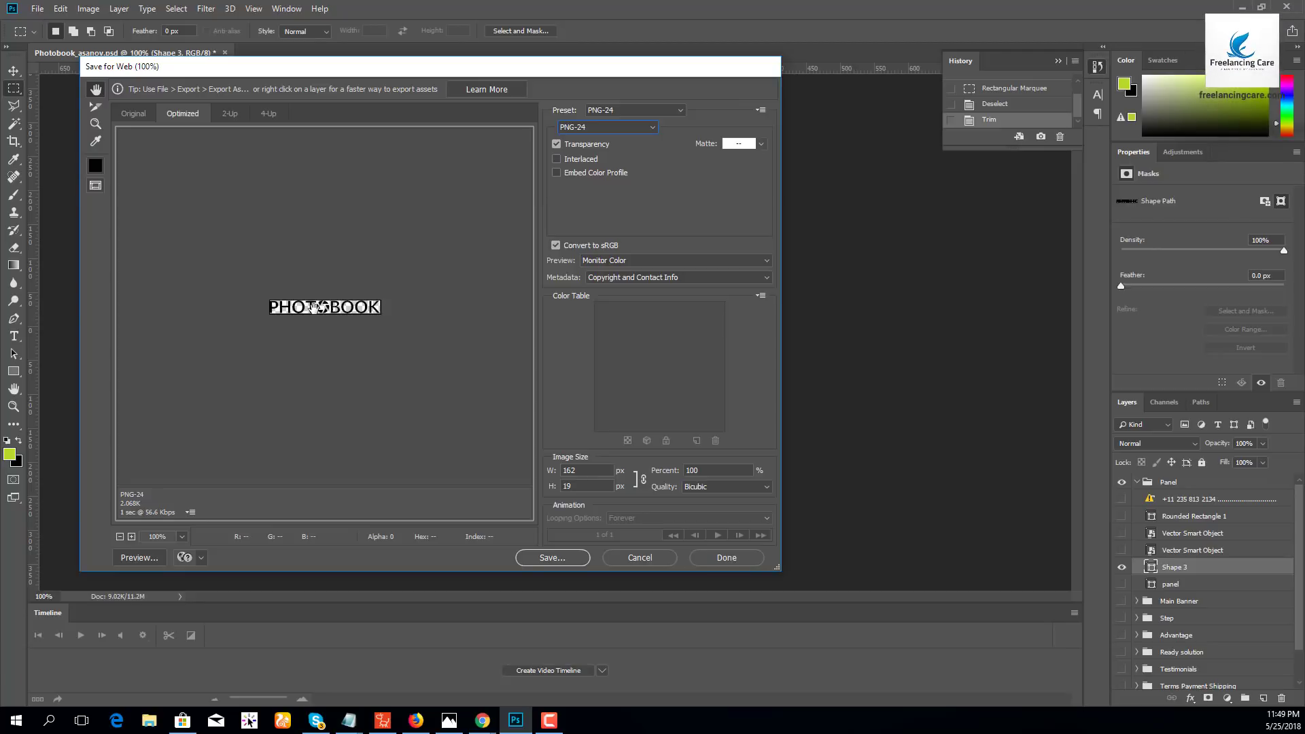
{"action": "left_click", "coordinate": [562, 564]}
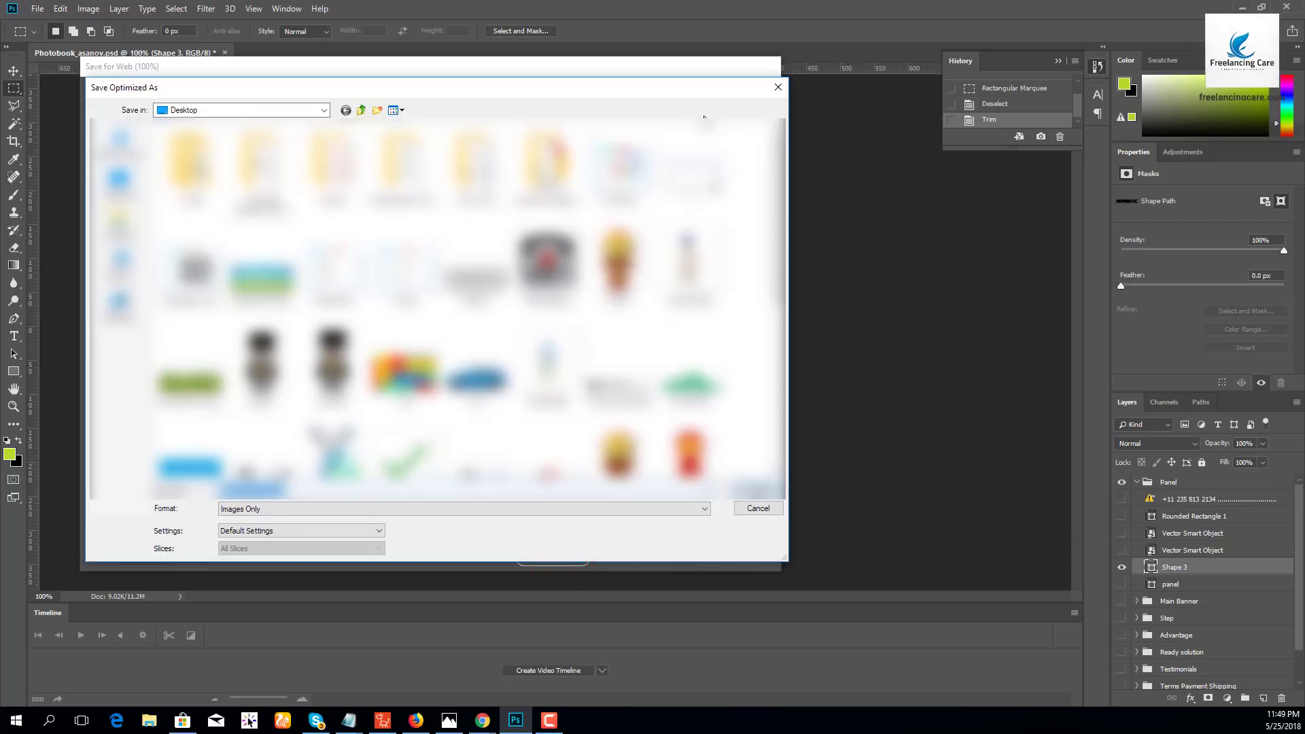
{"action": "key", "text": "Return"}
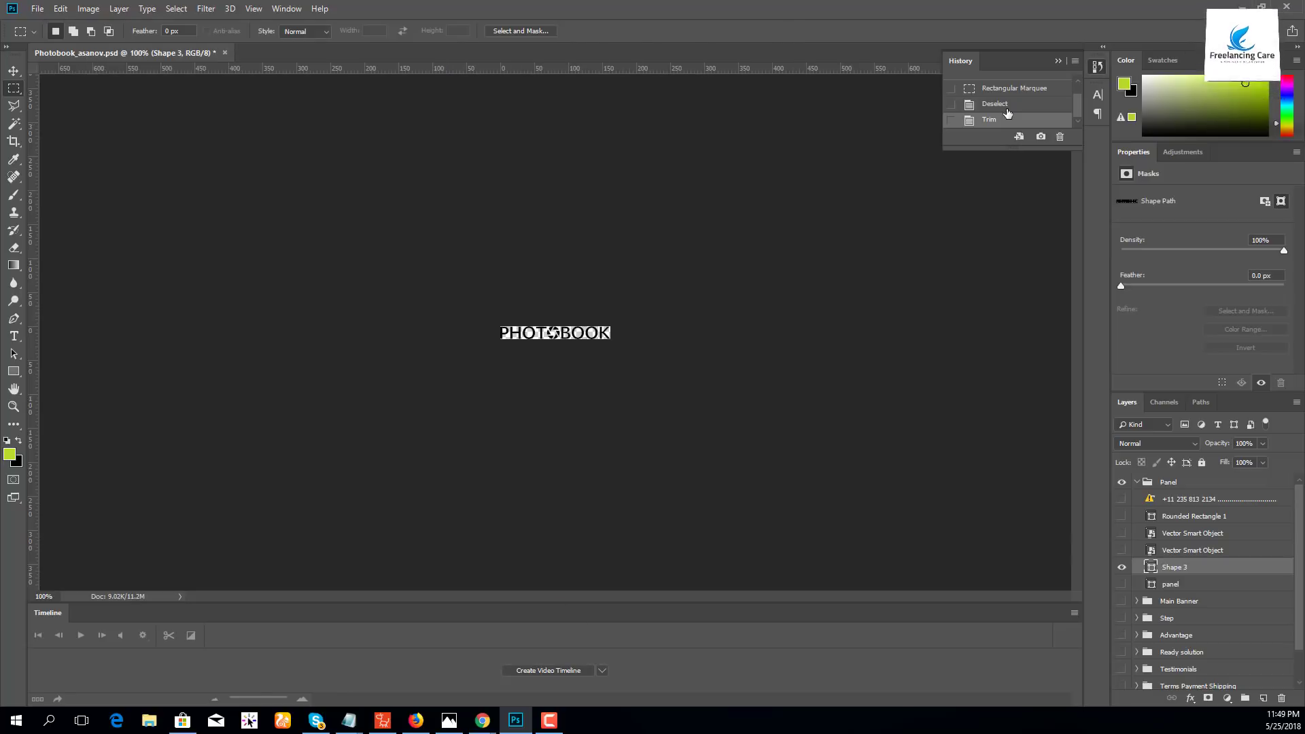
Revert the document to its original Photobook_asanov.psd snapshot in the history.
{"action": "scroll", "coordinate": [1007, 113], "scroll_direction": "up", "scroll_amount": 1}
{"action": "left_click", "coordinate": [1012, 93]}
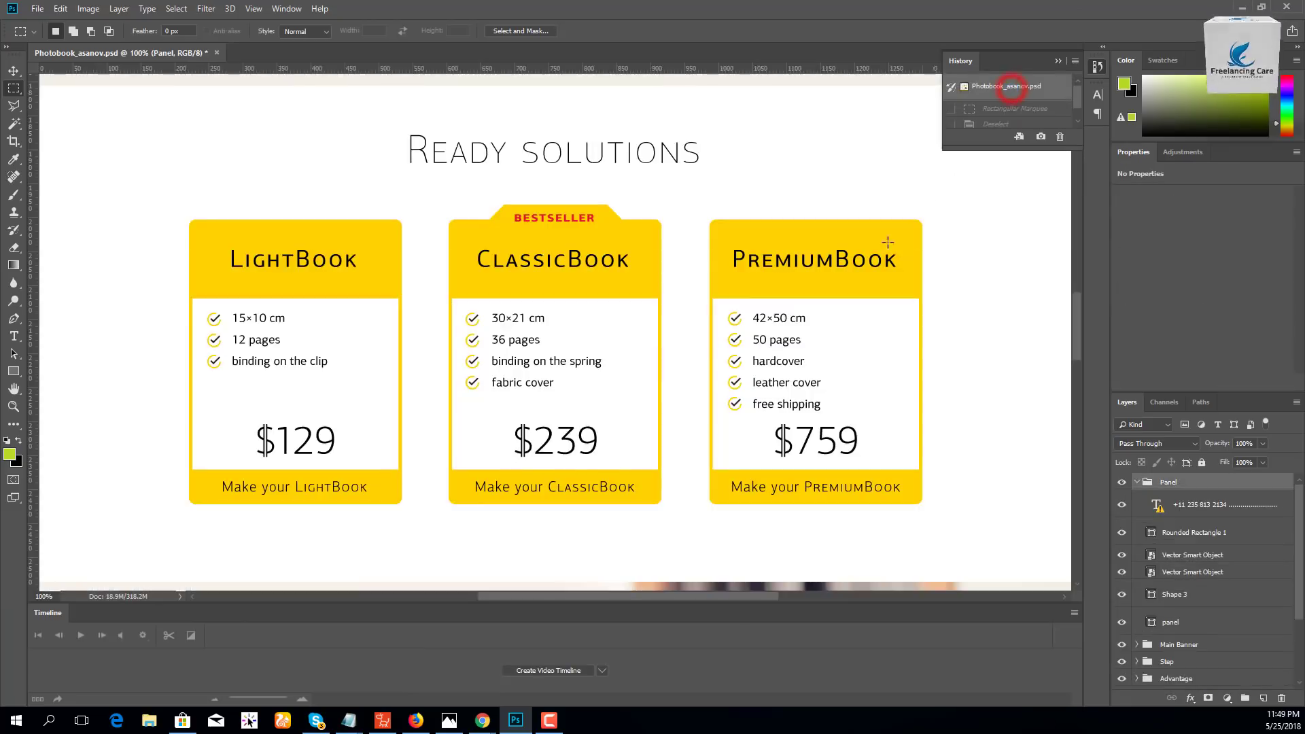
Select the social media icons' layer in the Advantage section with Auto-Select, and hide its Social group.
{"action": "scroll", "coordinate": [705, 519], "scroll_direction": "up", "scroll_amount": 10}
{"action": "left_click_drag", "start_coordinate": [623, 184], "coordinate": [639, 344]}
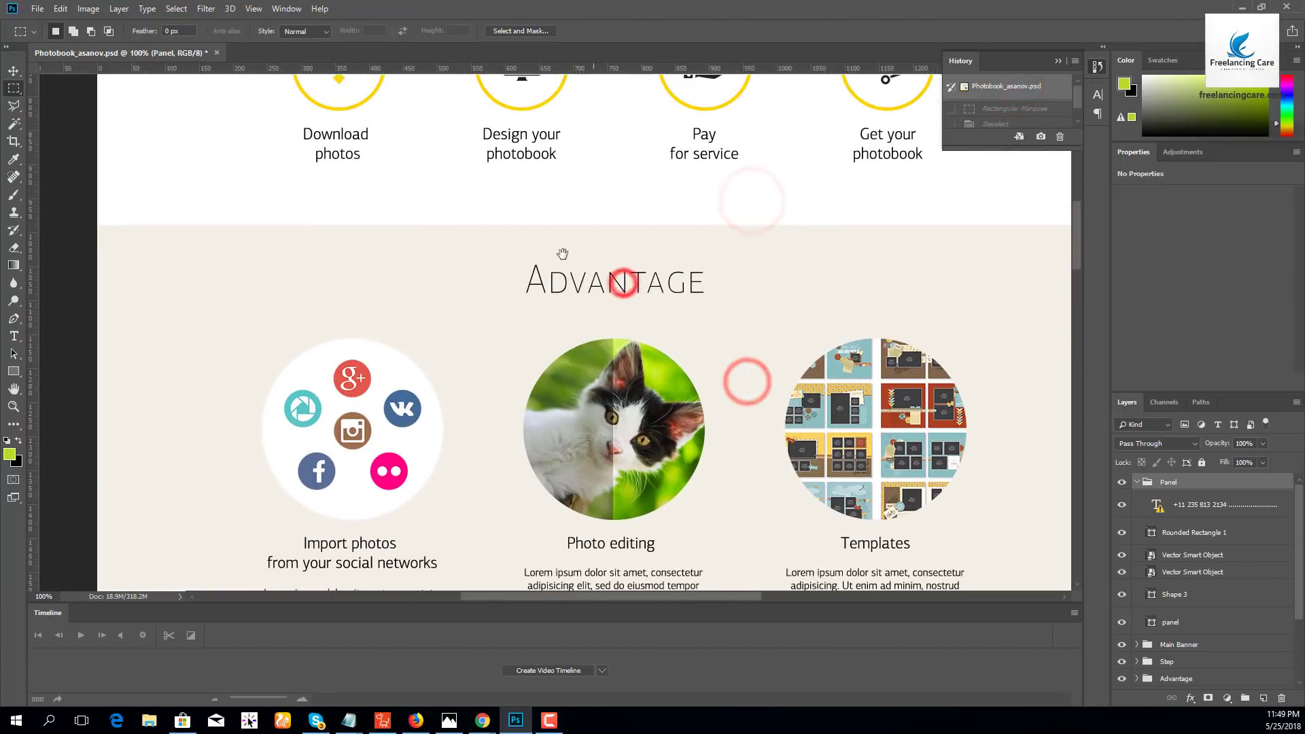
{"action": "left_click_drag", "start_coordinate": [621, 276], "coordinate": [705, 261]}
{"action": "left_click_drag", "start_coordinate": [626, 253], "coordinate": [713, 199]}
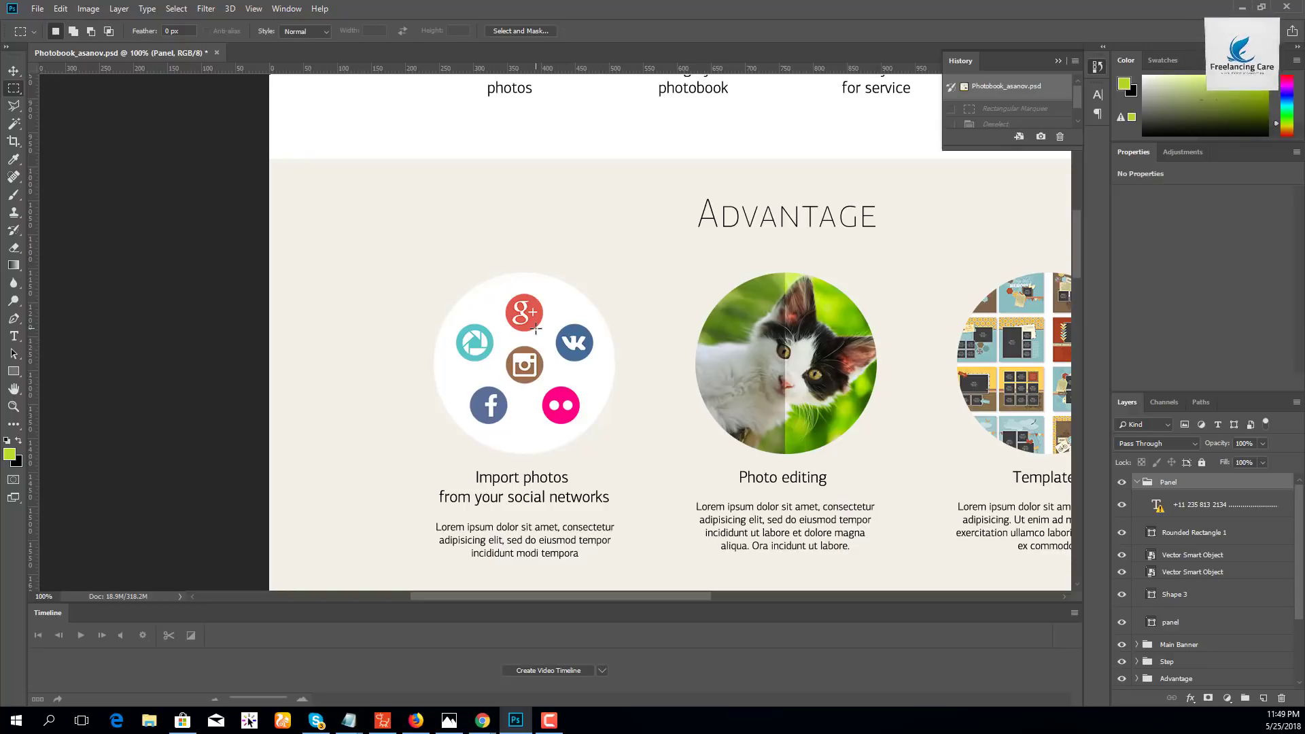
{"action": "left_click", "coordinate": [13, 70]}
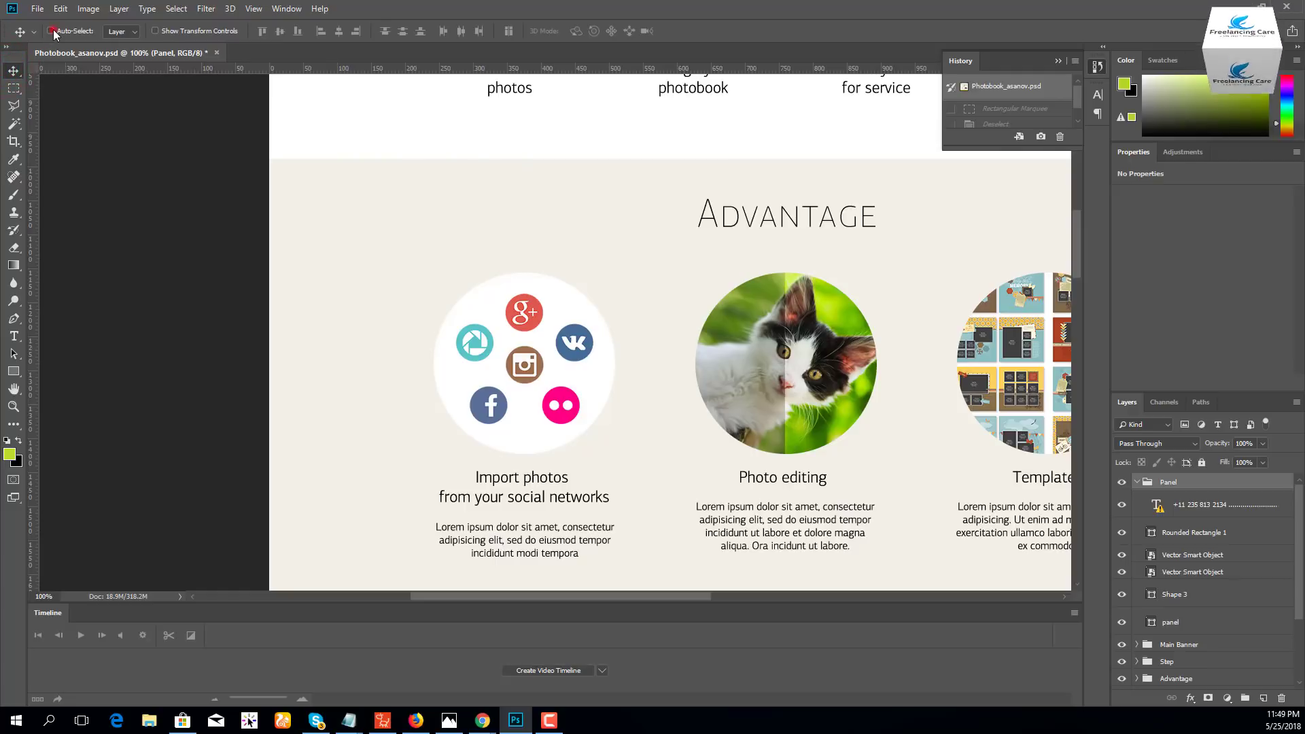
{"action": "left_click", "coordinate": [528, 327]}
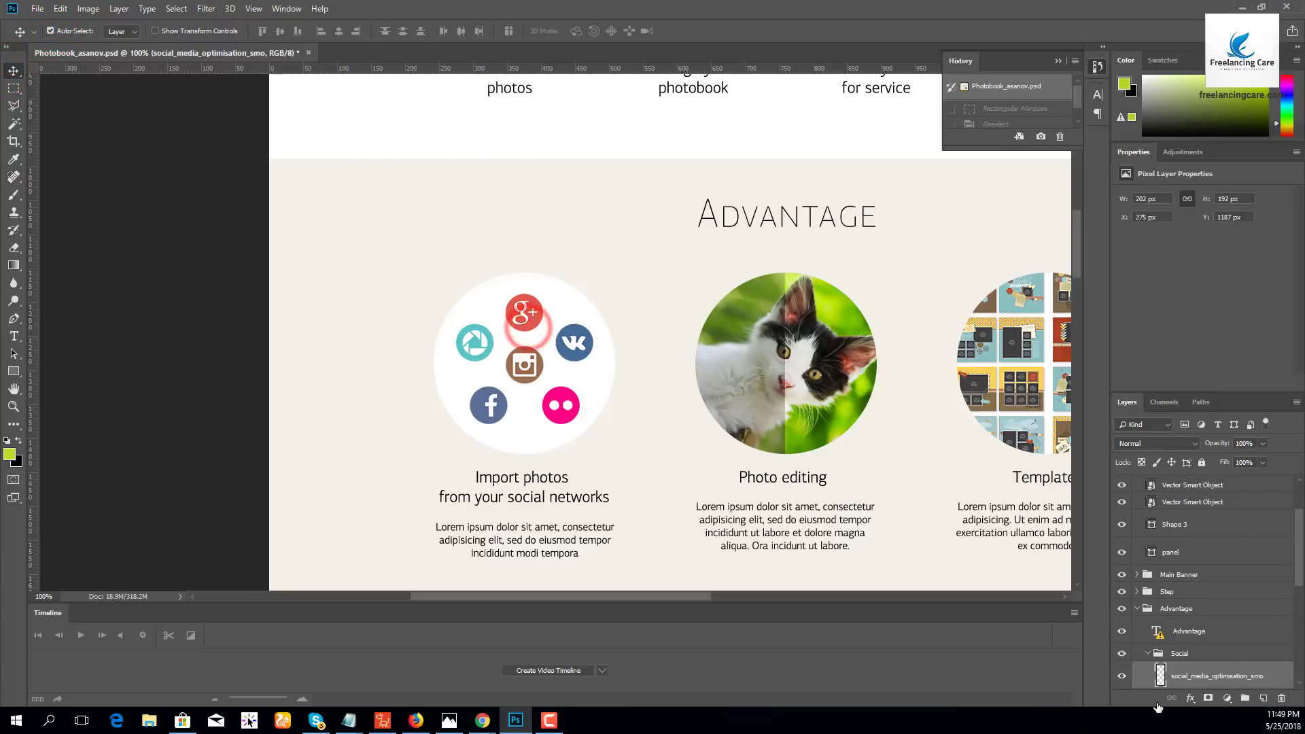
{"action": "scroll", "coordinate": [1203, 653], "scroll_direction": "down", "scroll_amount": 1}
{"action": "left_click", "coordinate": [1125, 620]}
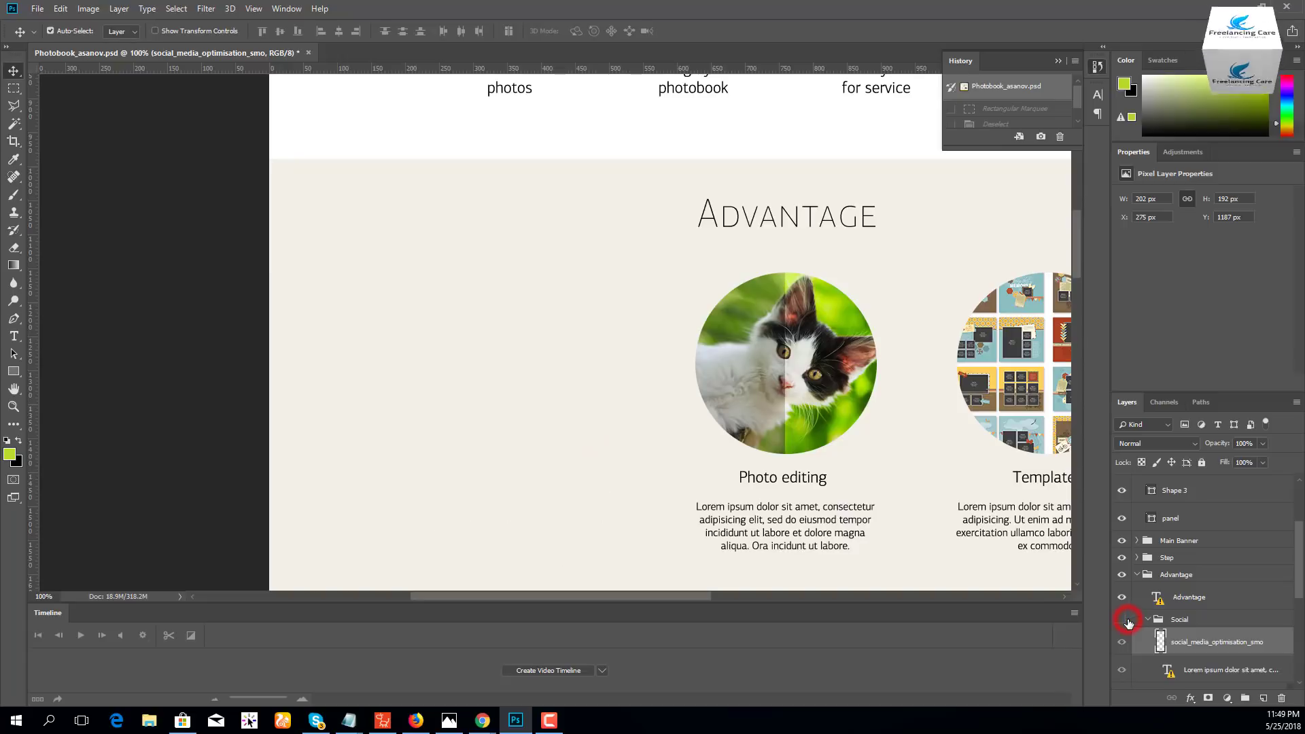
Show the Social group again and isolate the social_media_optimisation_smo layer so only the social media icons are visible.
{"action": "left_click", "coordinate": [1126, 620]}
{"action": "left_click", "coordinate": [1124, 642]}
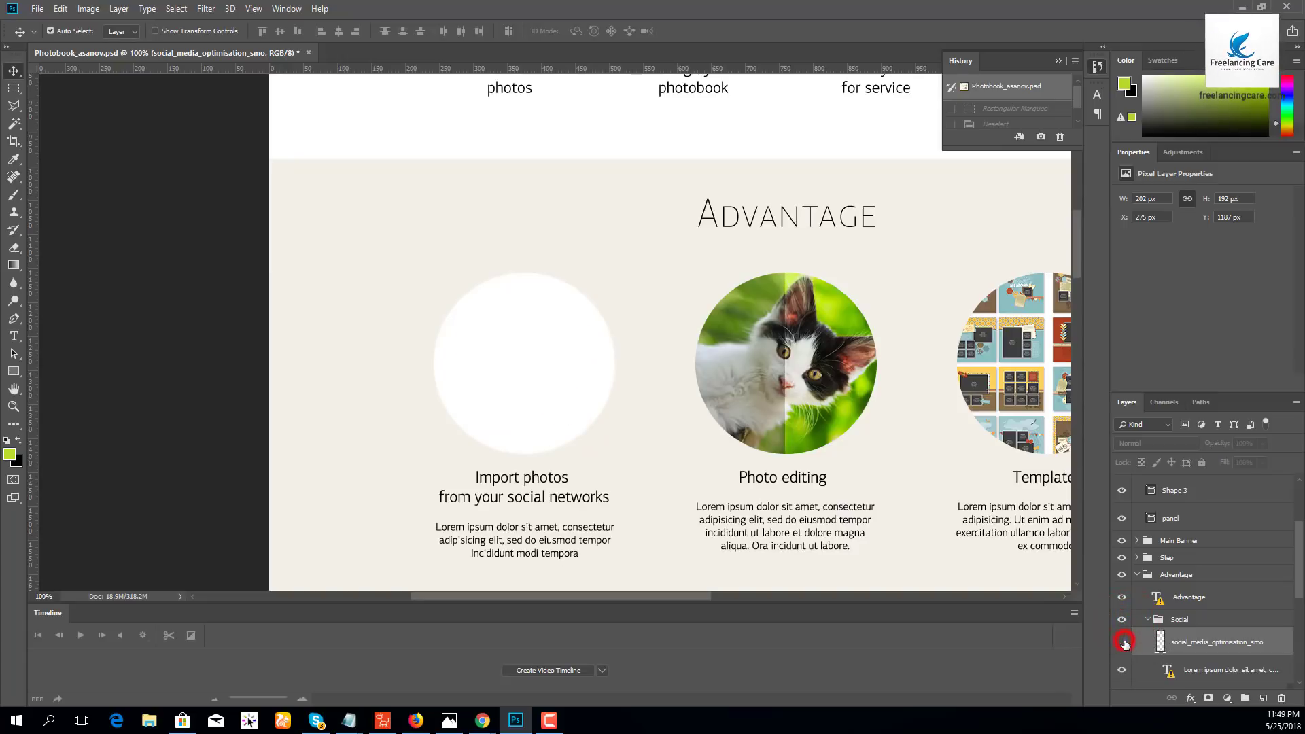
{"action": "left_click", "coordinate": [1124, 642]}
{"action": "scroll", "coordinate": [1124, 639], "scroll_direction": "down", "scroll_amount": 1}
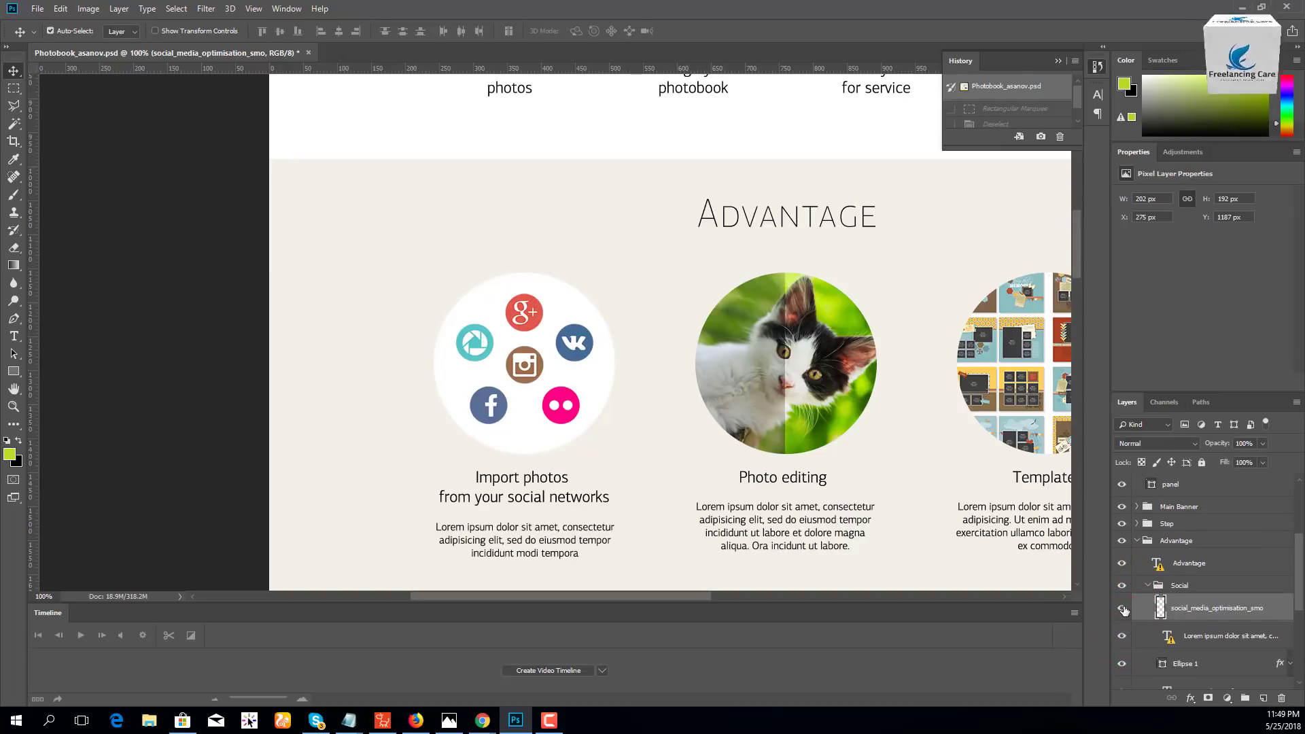
{"action": "left_click", "coordinate": [1122, 609]}
{"action": "left_click", "coordinate": [1122, 609]}
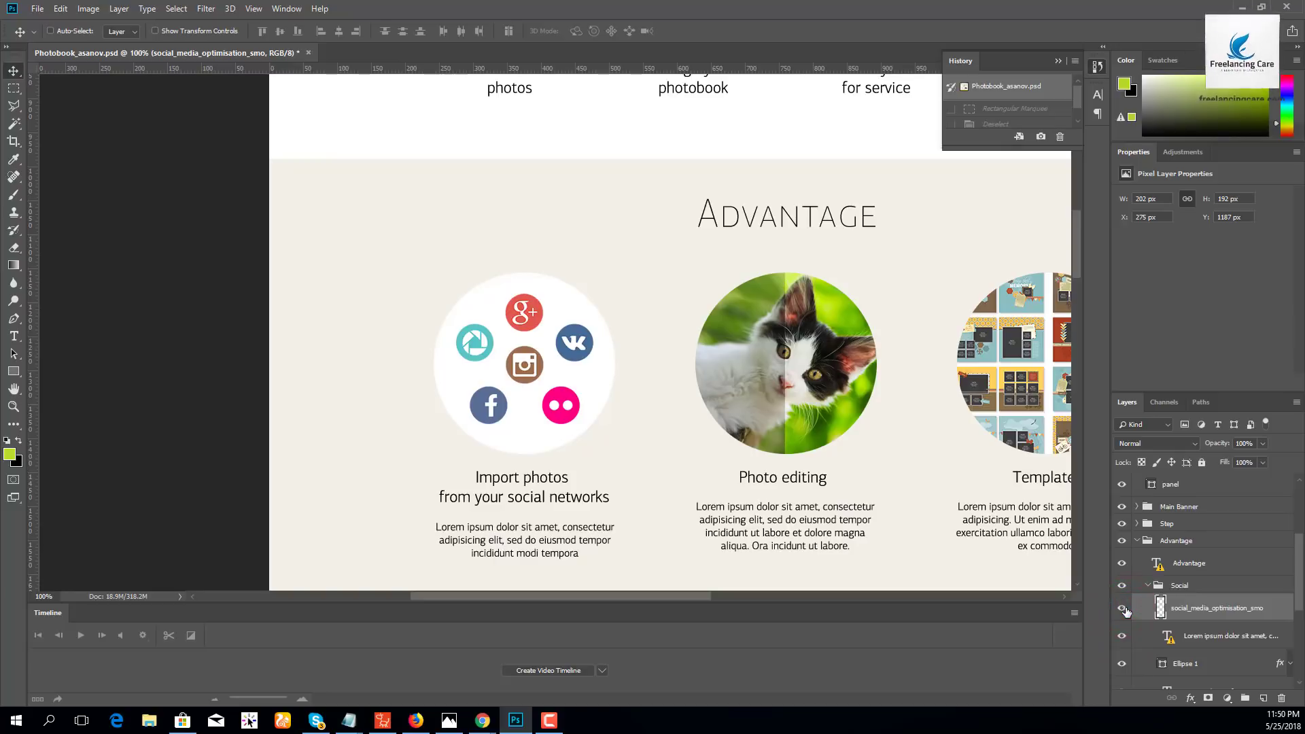
{"action": "left_click", "coordinate": [1123, 608], "text": "alt"}
{"action": "left_click", "coordinate": [1122, 608], "text": "alt"}
{"action": "left_click", "coordinate": [1122, 608], "text": "alt"}
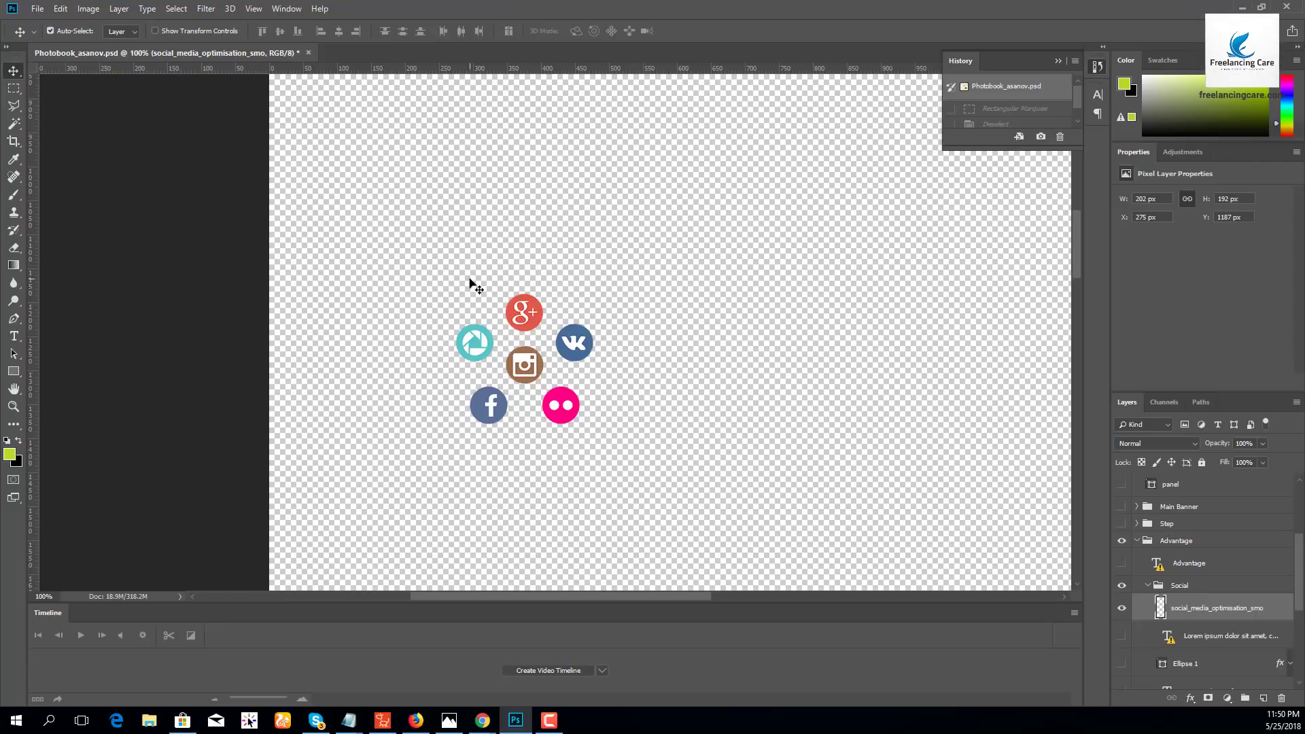
Crop the document to a rectangular marquee around the Google+ icon and trim the transparent pixels away on all four sides.
{"action": "left_click", "coordinate": [14, 89]}
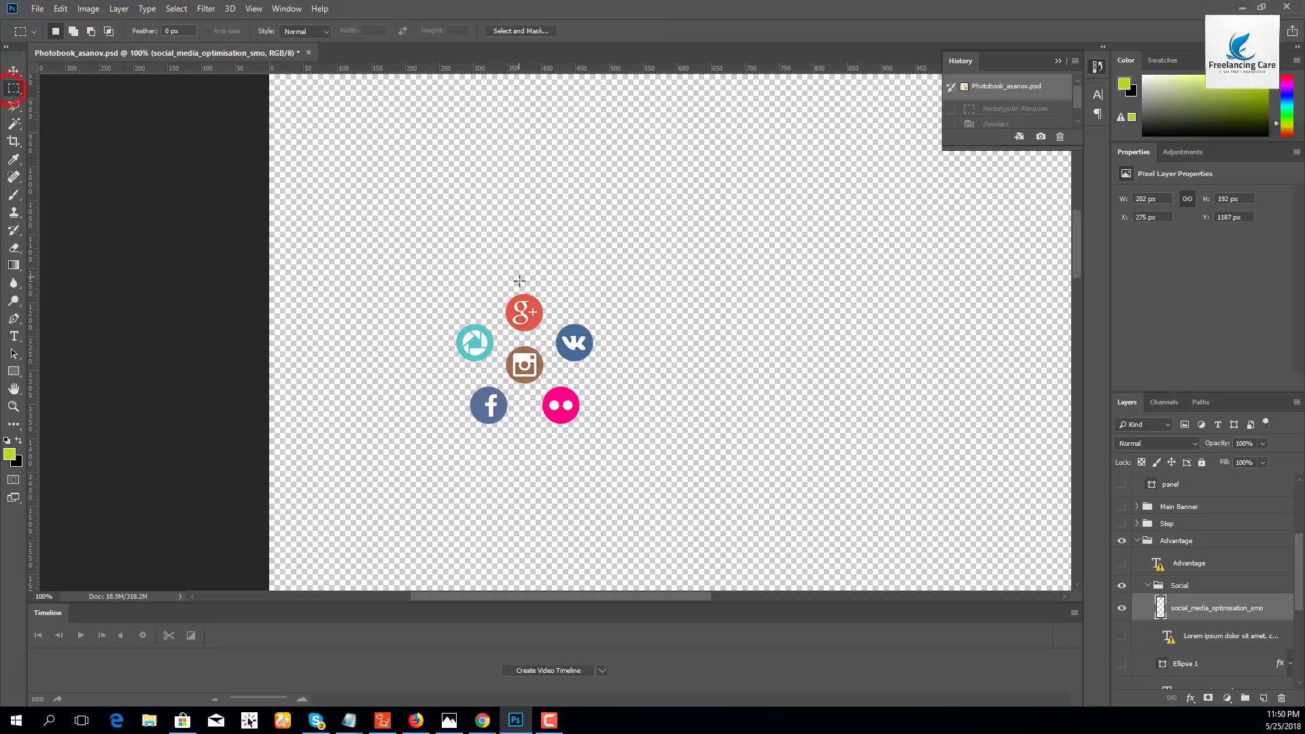
{"action": "left_click_drag", "start_coordinate": [501, 283], "coordinate": [551, 339]}
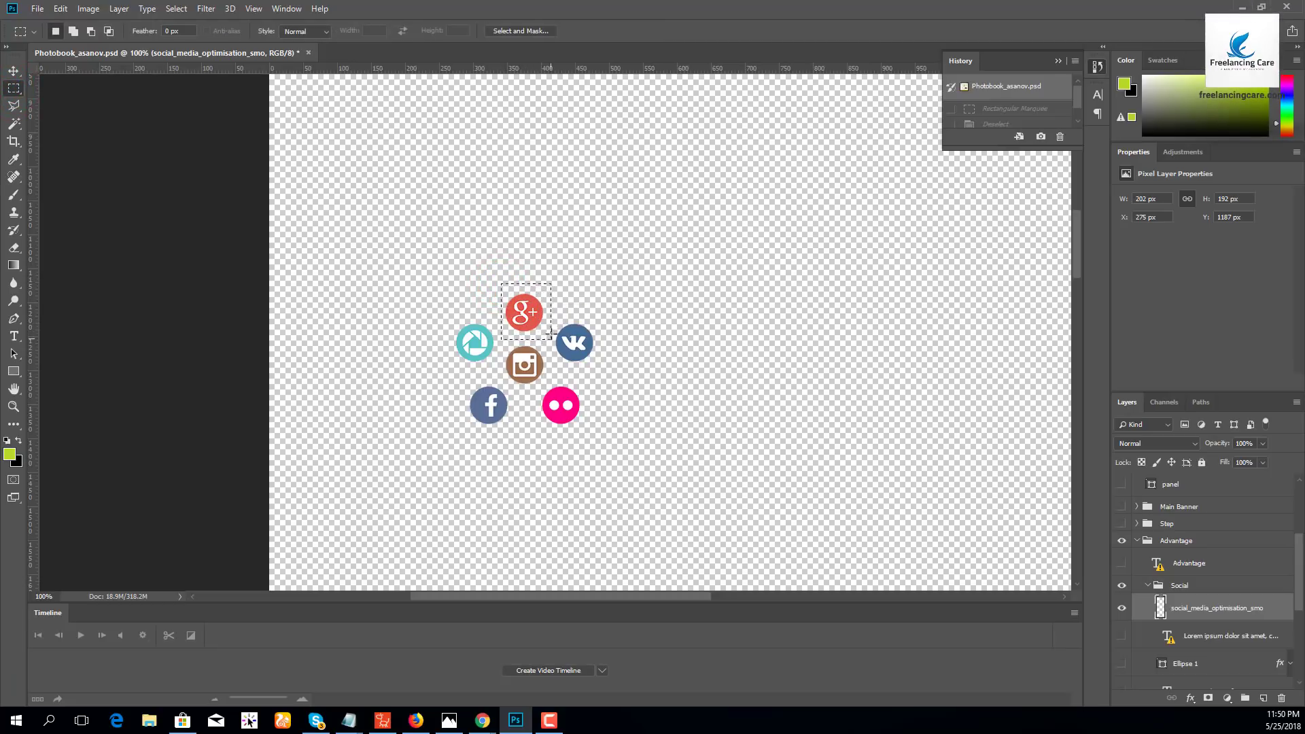
{"action": "left_click", "coordinate": [88, 8]}
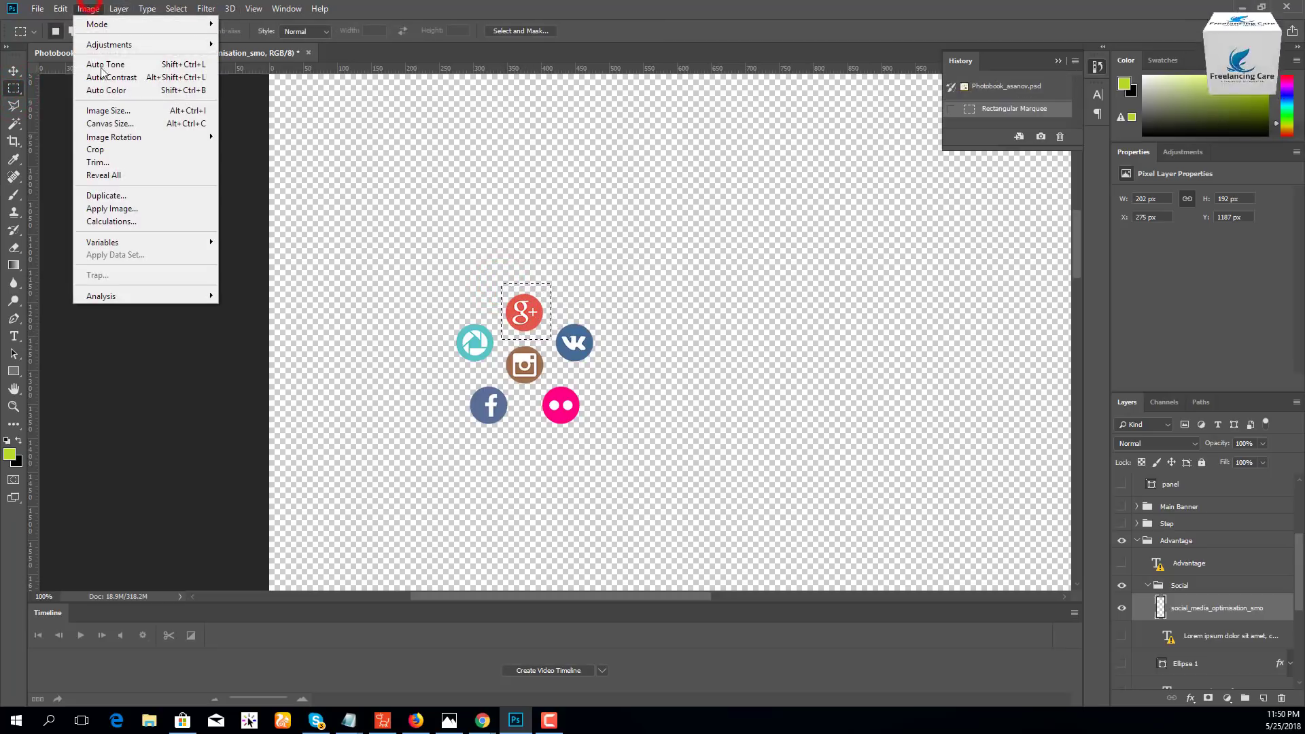
{"action": "left_click", "coordinate": [112, 153]}
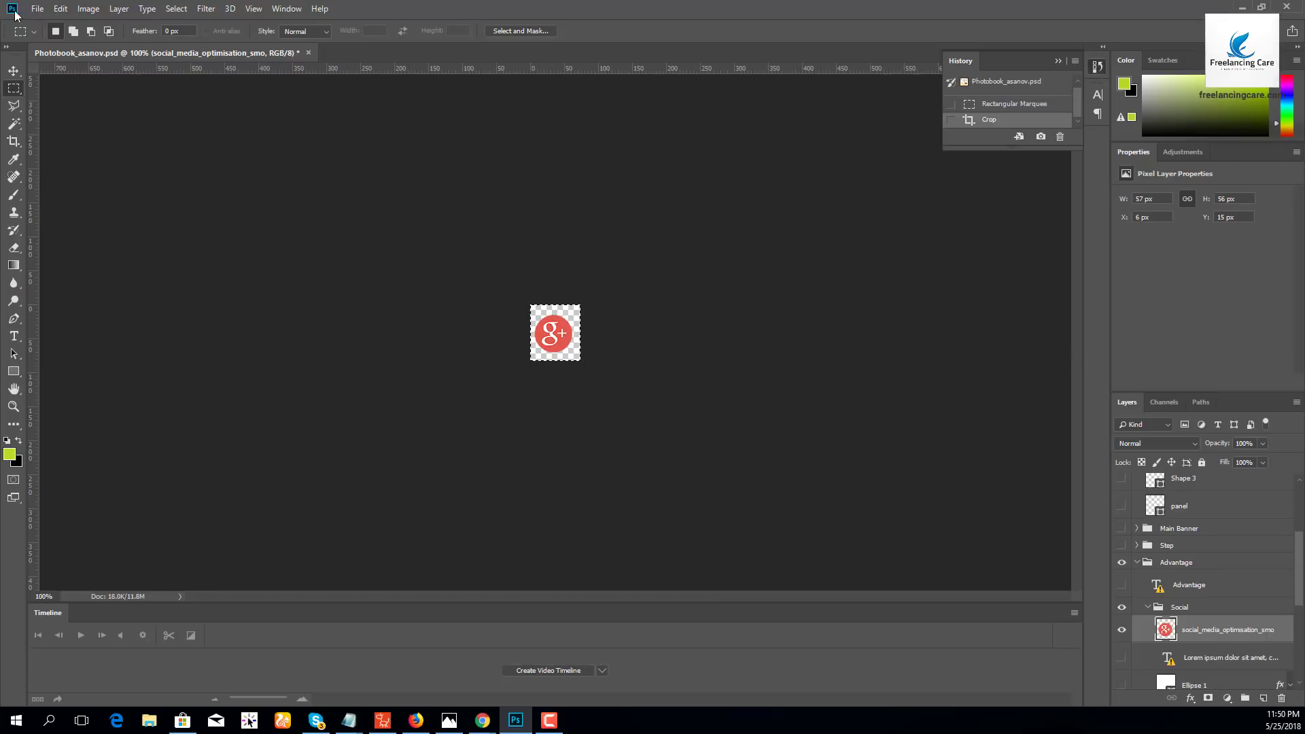
{"action": "left_click", "coordinate": [87, 8]}
{"action": "left_click", "coordinate": [131, 163]}
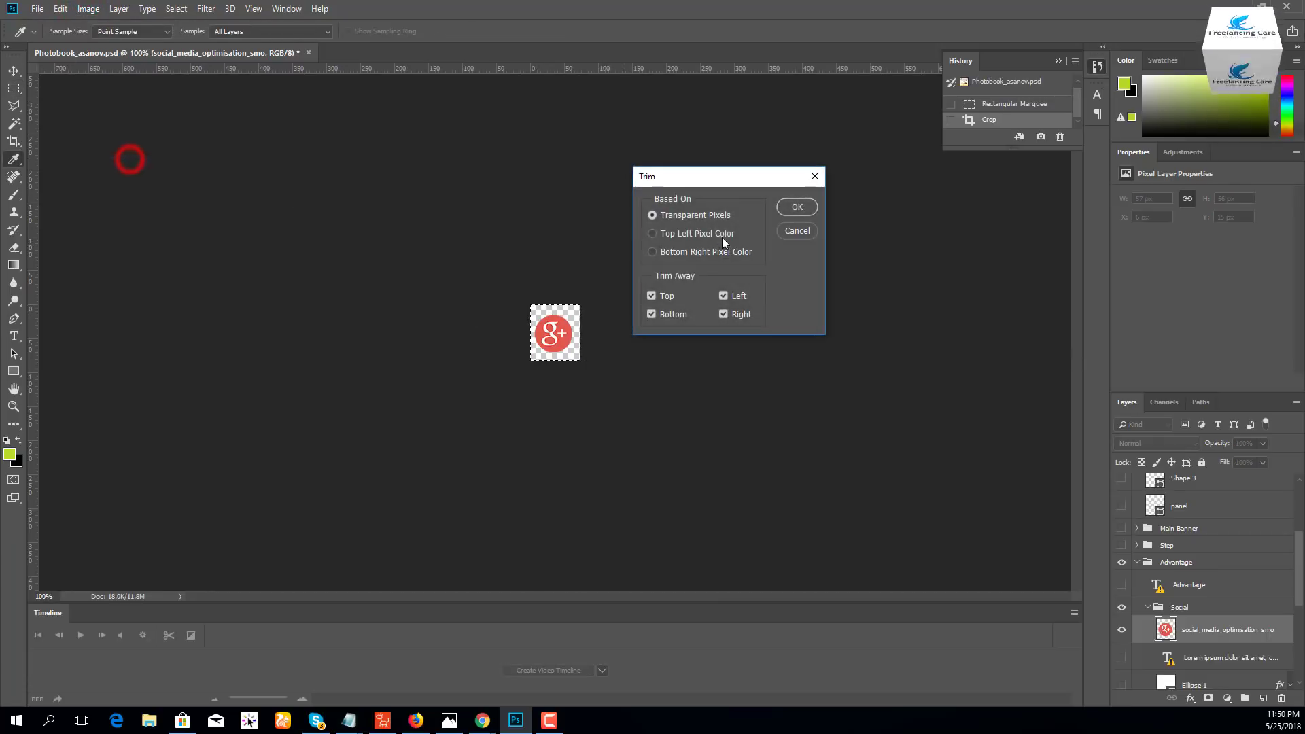
{"action": "left_click", "coordinate": [789, 206]}
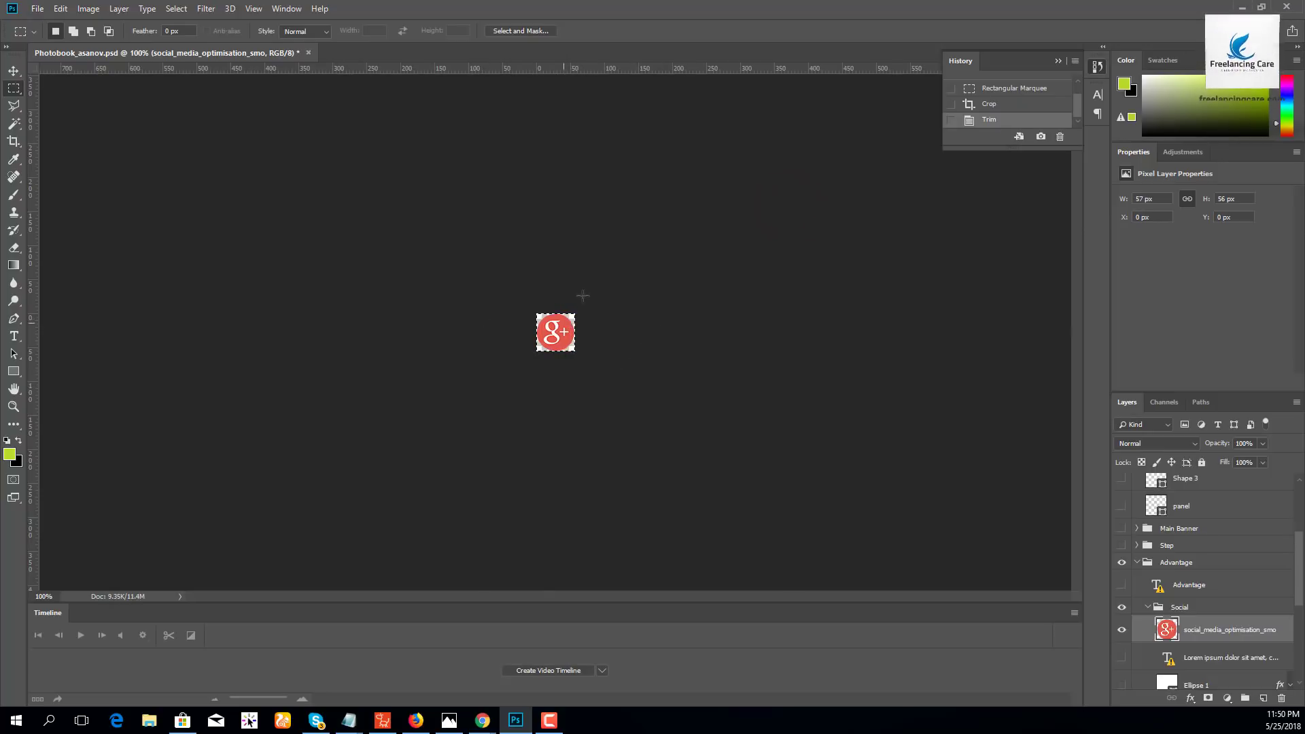
Revert the document to its original Photobook_asanov.psd snapshot in the history.
{"action": "scroll", "coordinate": [999, 92], "scroll_direction": "up", "scroll_amount": 1}
{"action": "left_click", "coordinate": [998, 86]}
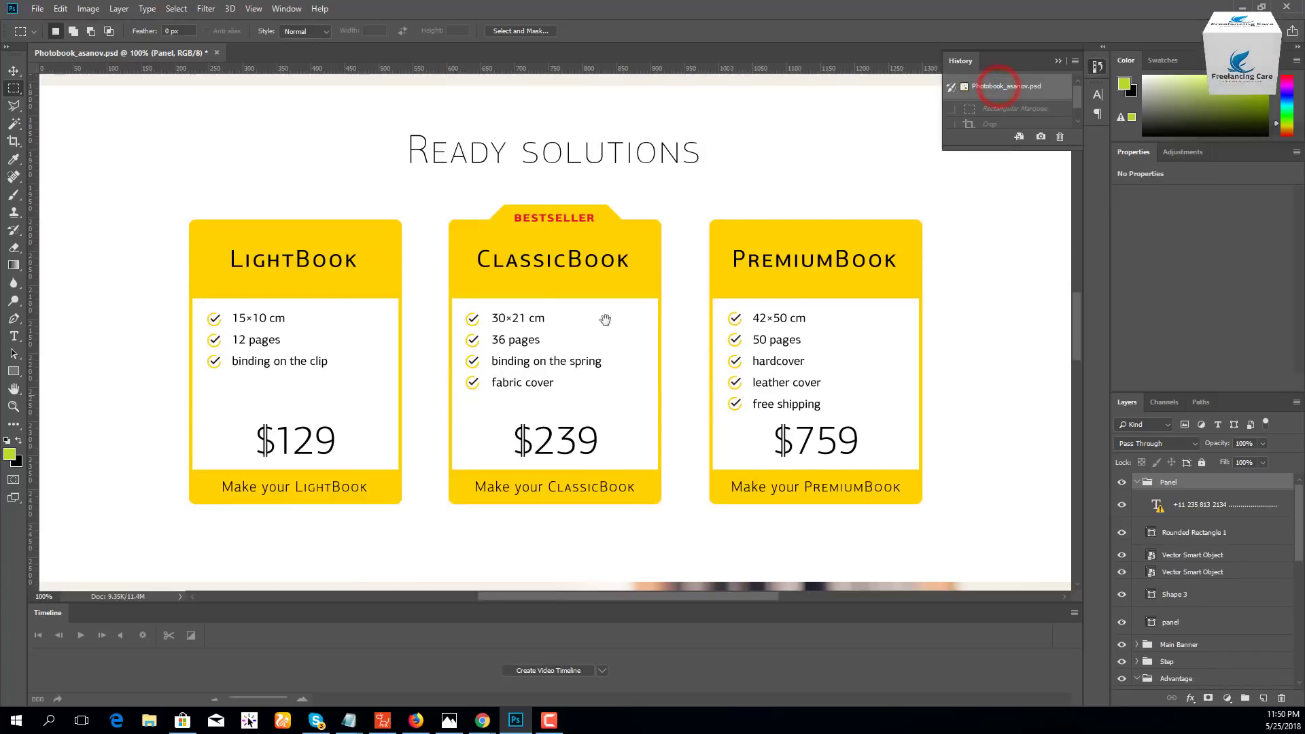
Select the cat photo's layer above Photo editing in the Advantage section with Auto-Select, and toggle its visibility to check it.
{"action": "scroll", "coordinate": [504, 230], "scroll_direction": "up", "scroll_amount": 10}
{"action": "left_click_drag", "start_coordinate": [509, 442], "coordinate": [597, 379]}
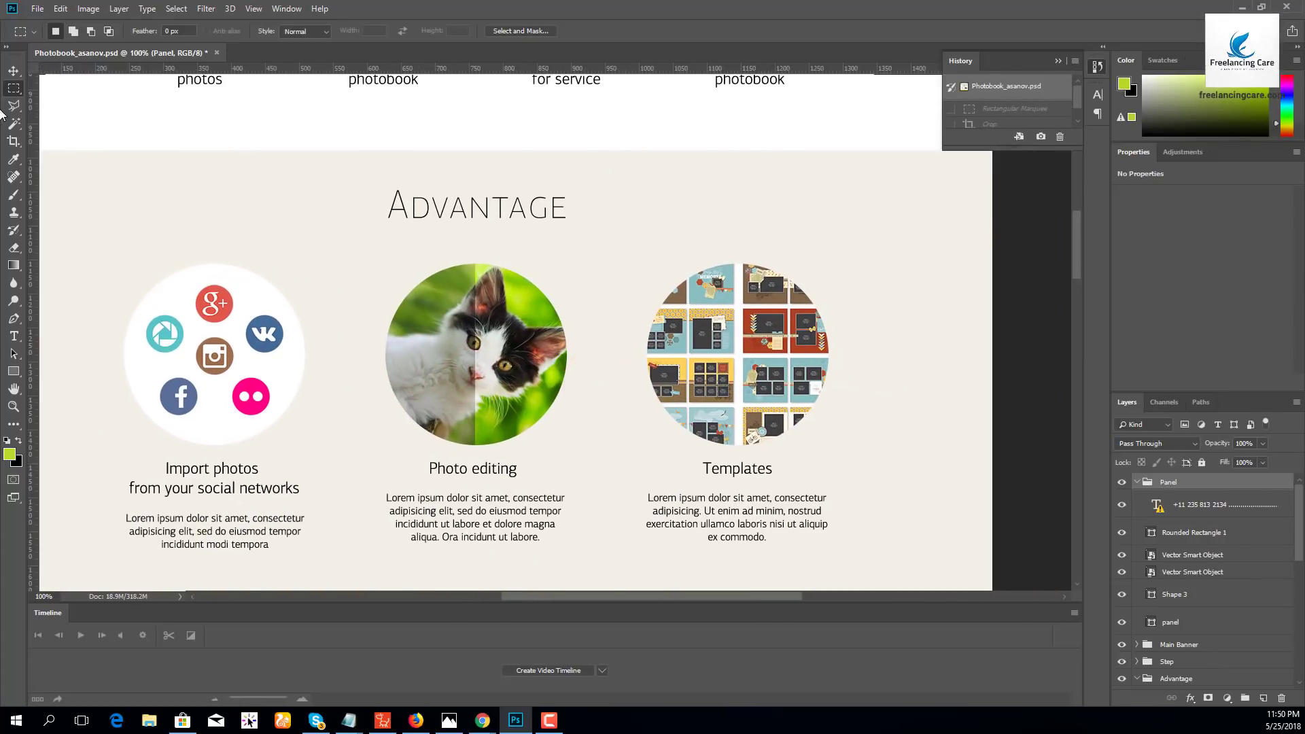
{"action": "left_click", "coordinate": [13, 70]}
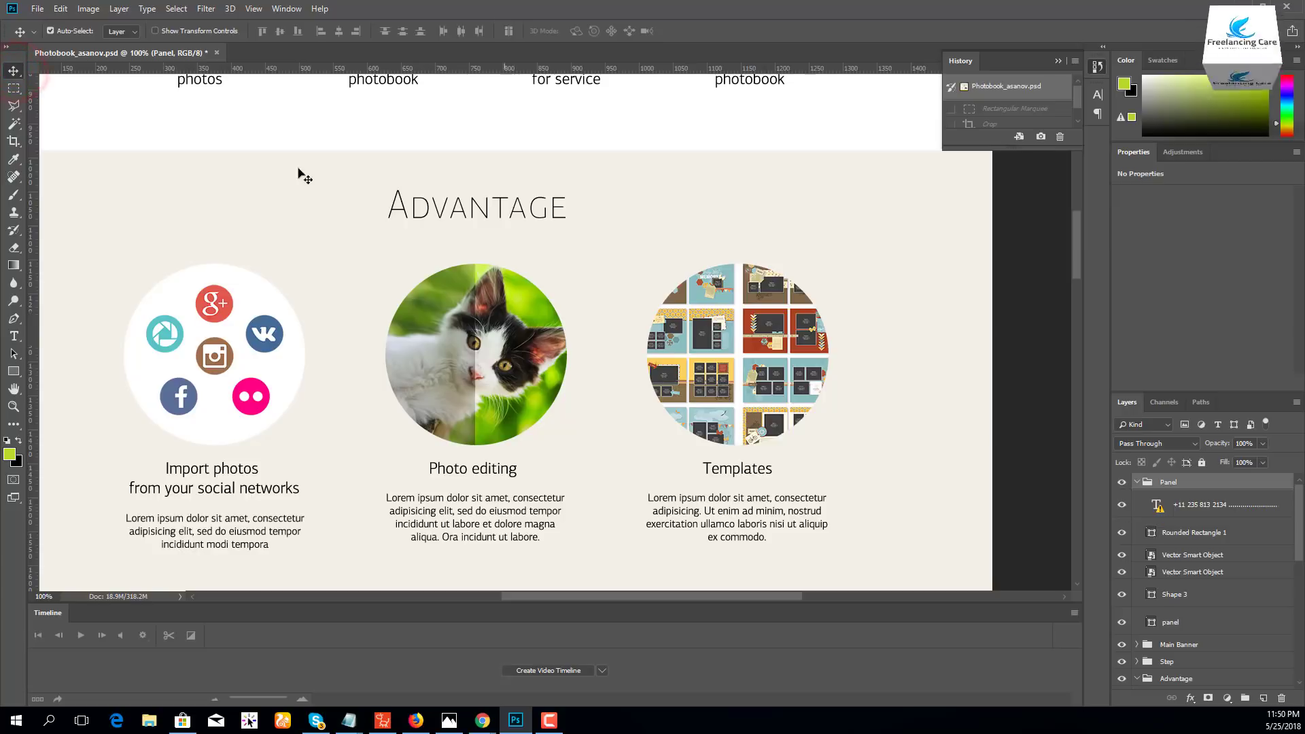
{"action": "left_click", "coordinate": [527, 344]}
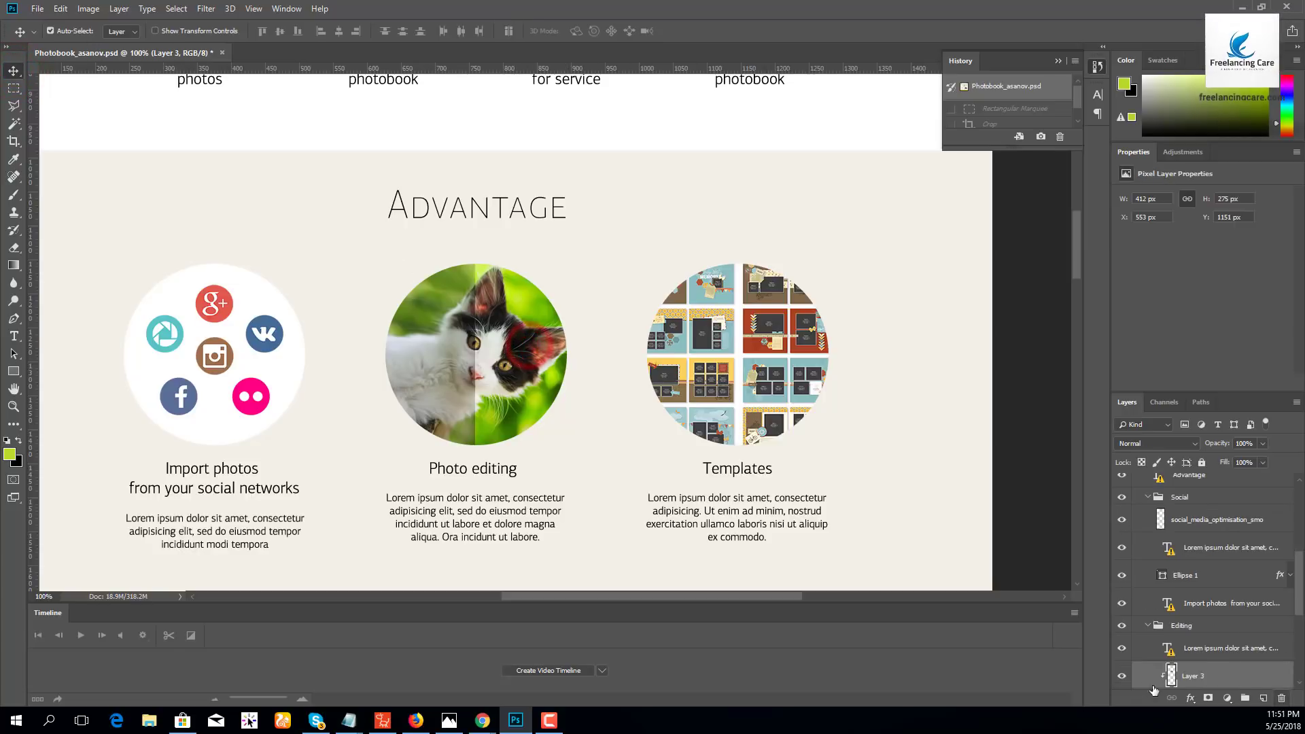
{"action": "left_click", "coordinate": [1122, 675]}
{"action": "left_click", "coordinate": [1122, 676]}
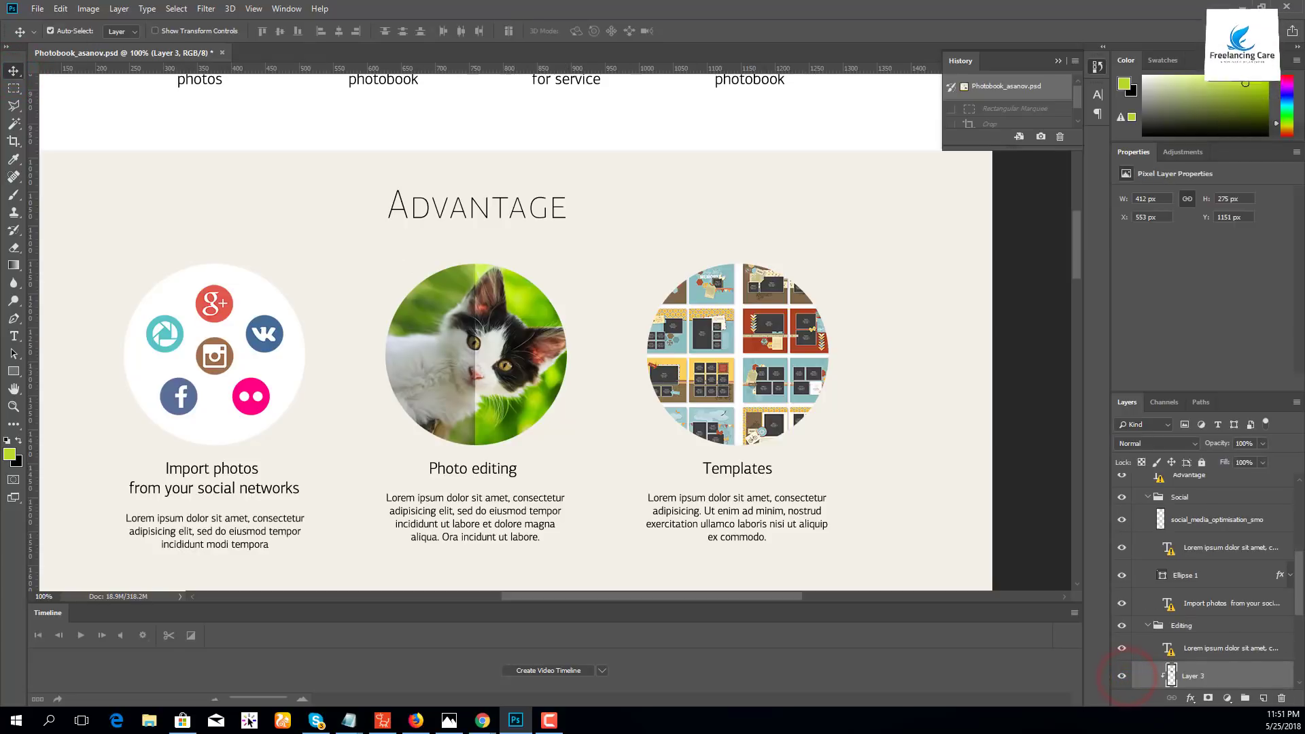
{"action": "scroll", "coordinate": [1165, 605], "scroll_direction": "down", "scroll_amount": 3}
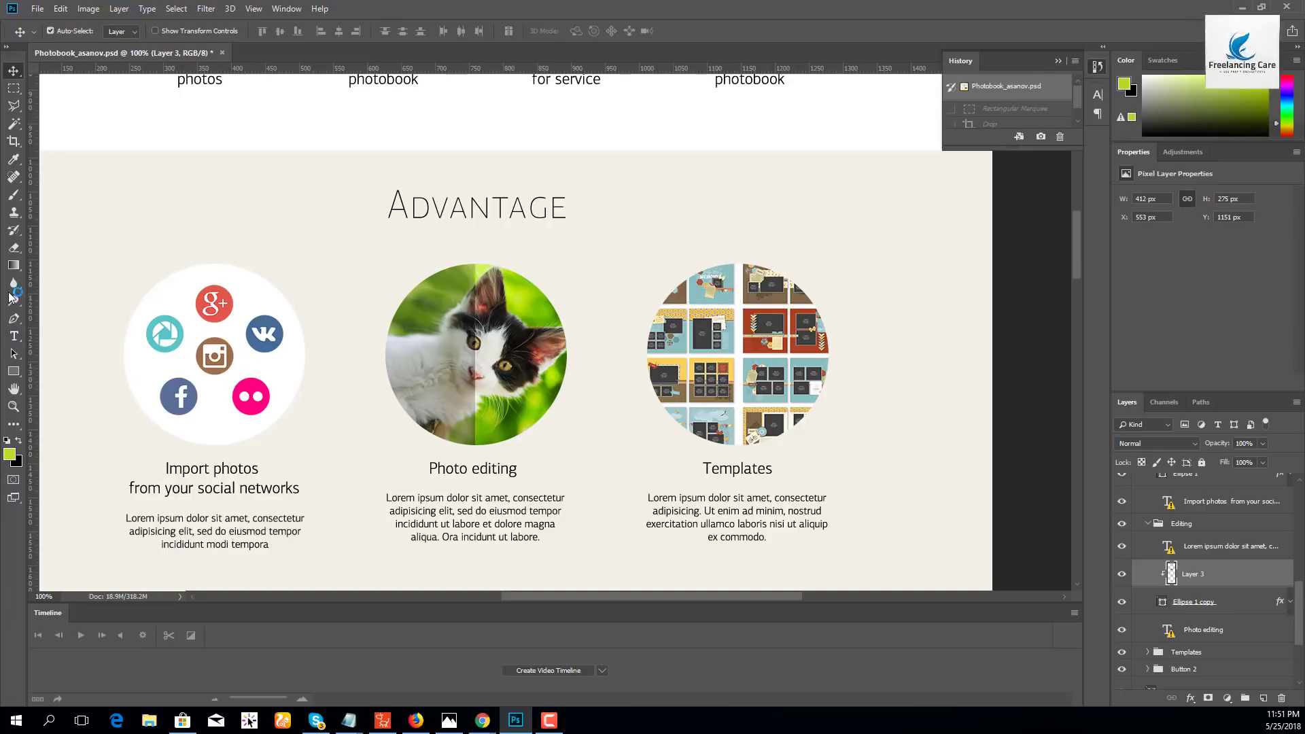
Draw a green rectangle shape of about 198 × 119 px beside the Advantage heading, above the Templates circle.
{"action": "left_click", "coordinate": [14, 372]}
{"action": "left_click", "coordinate": [42, 372]}
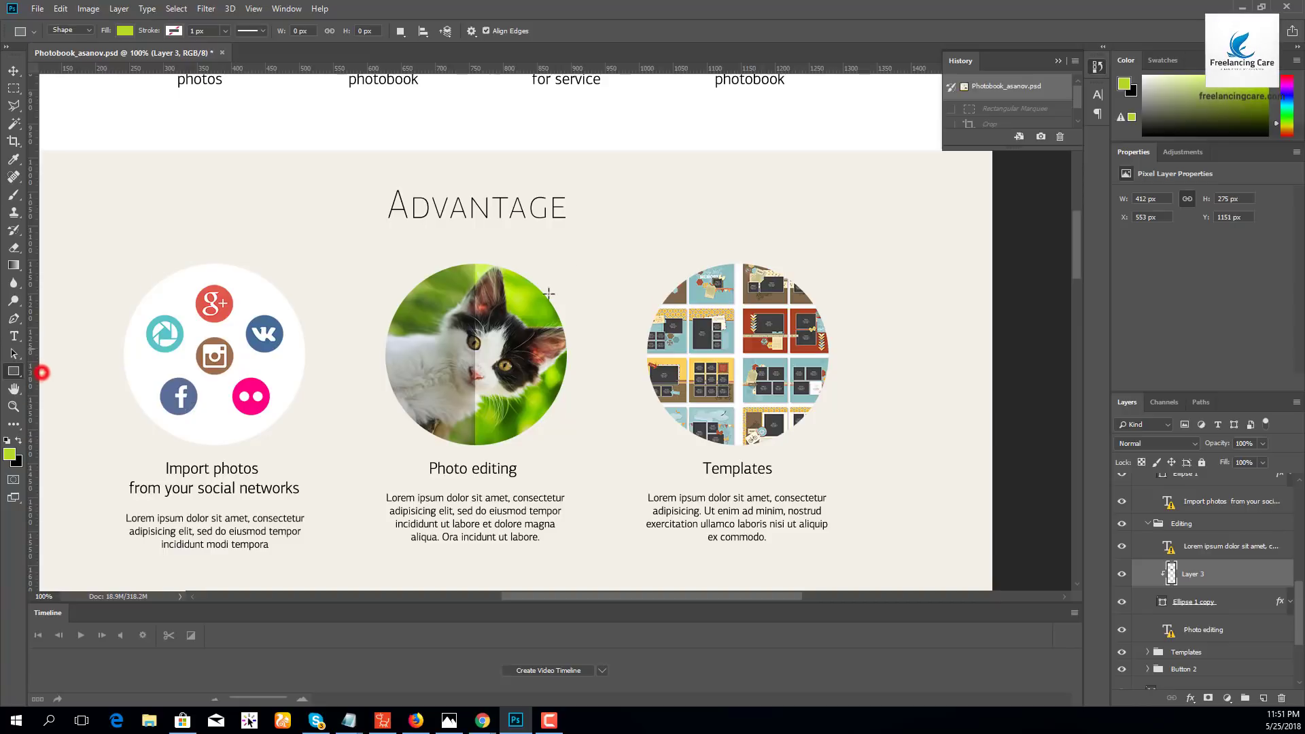
{"action": "left_click_drag", "start_coordinate": [630, 176], "coordinate": [765, 257]}
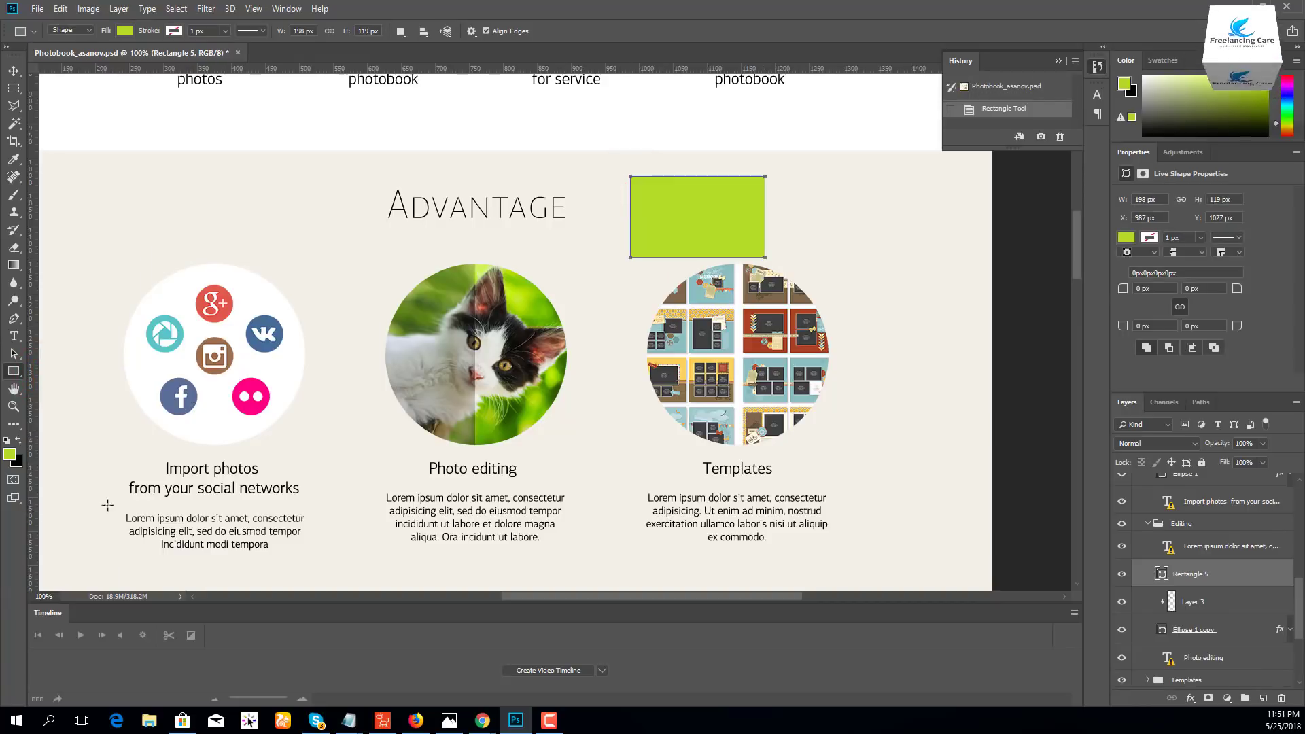
Duplicate the cat photo's Layer 3, place the copy above Rectangle 5 in the layer order, and move it over the green rectangle.
{"action": "left_click", "coordinate": [1196, 603]}
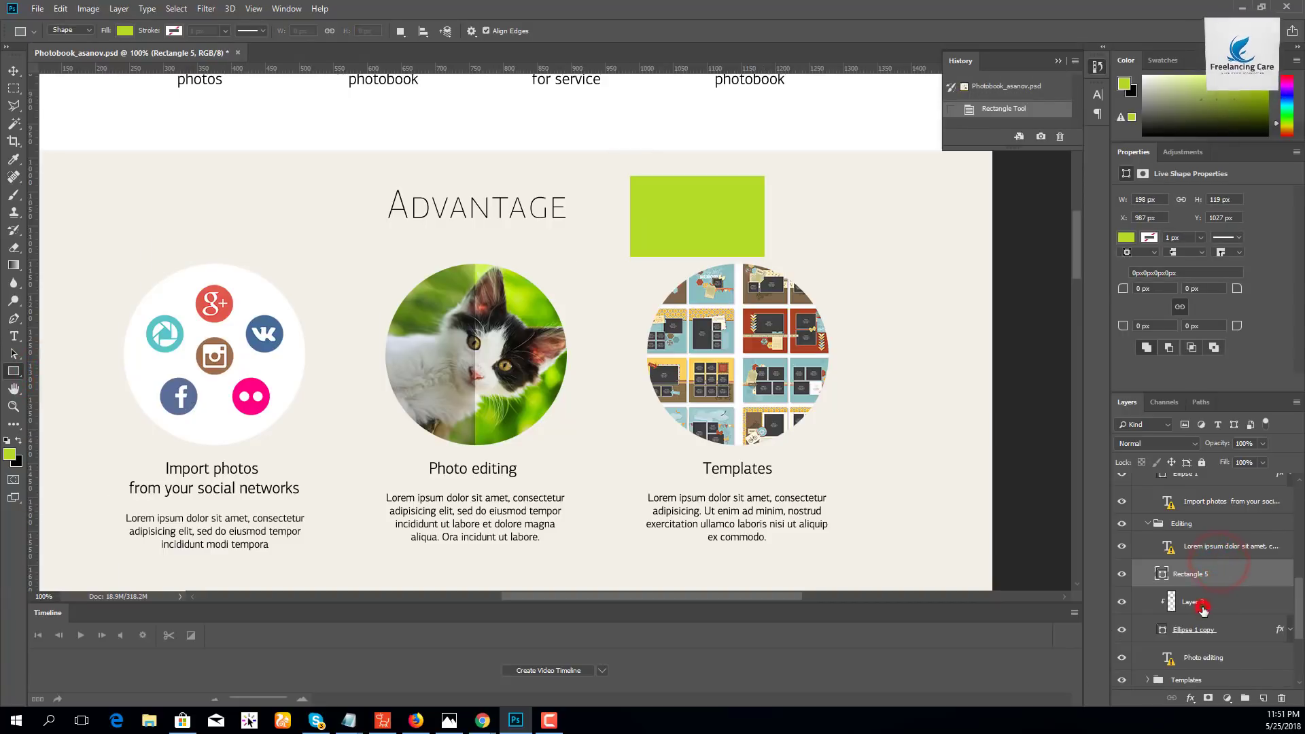
{"action": "left_click_drag", "start_coordinate": [1197, 605], "coordinate": [1262, 697]}
{"action": "left_click_drag", "start_coordinate": [1197, 554], "coordinate": [1188, 525]}
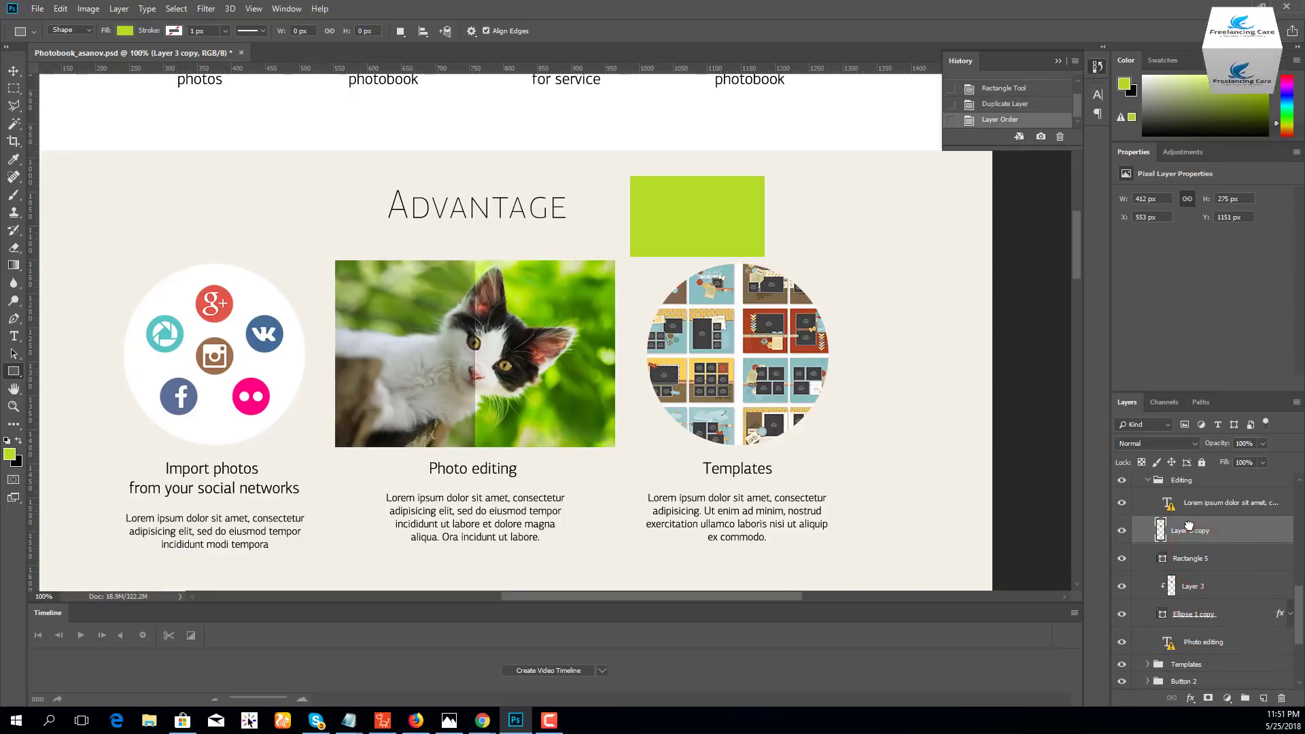
{"action": "left_click", "coordinate": [12, 71]}
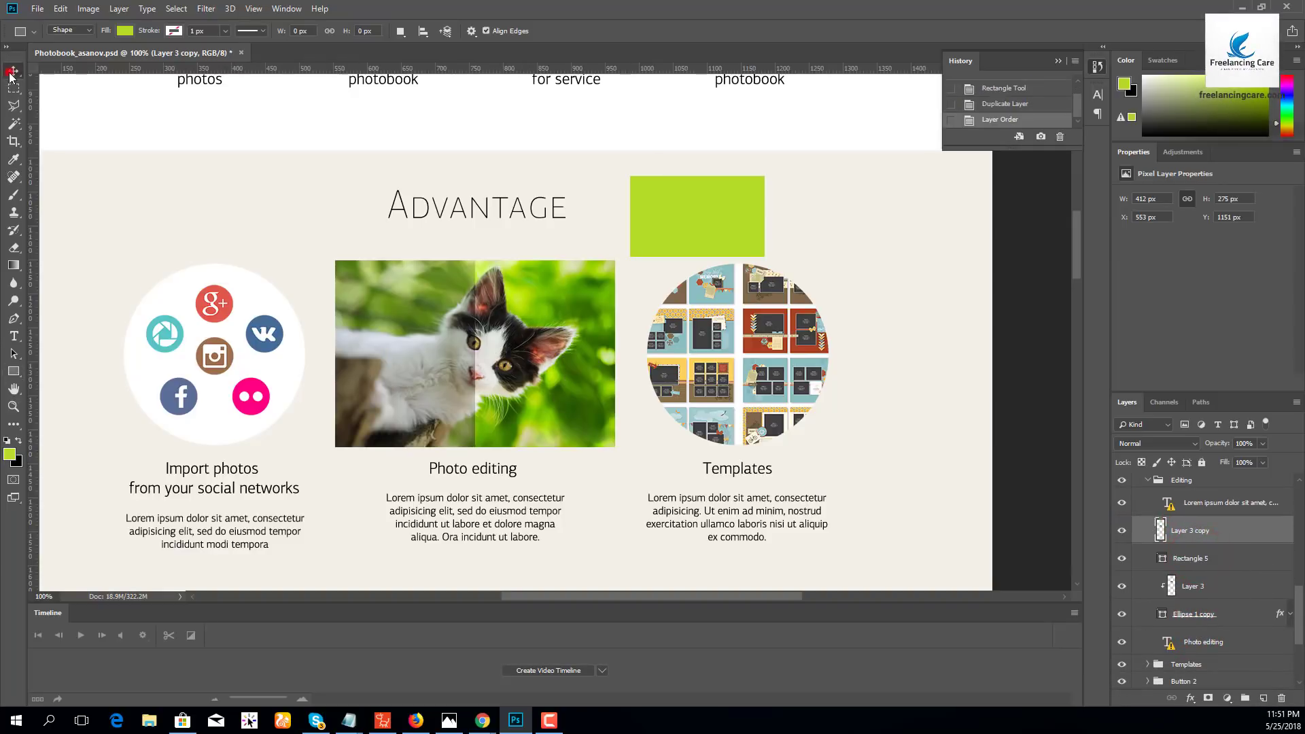
{"action": "left_click_drag", "start_coordinate": [450, 350], "coordinate": [673, 230]}
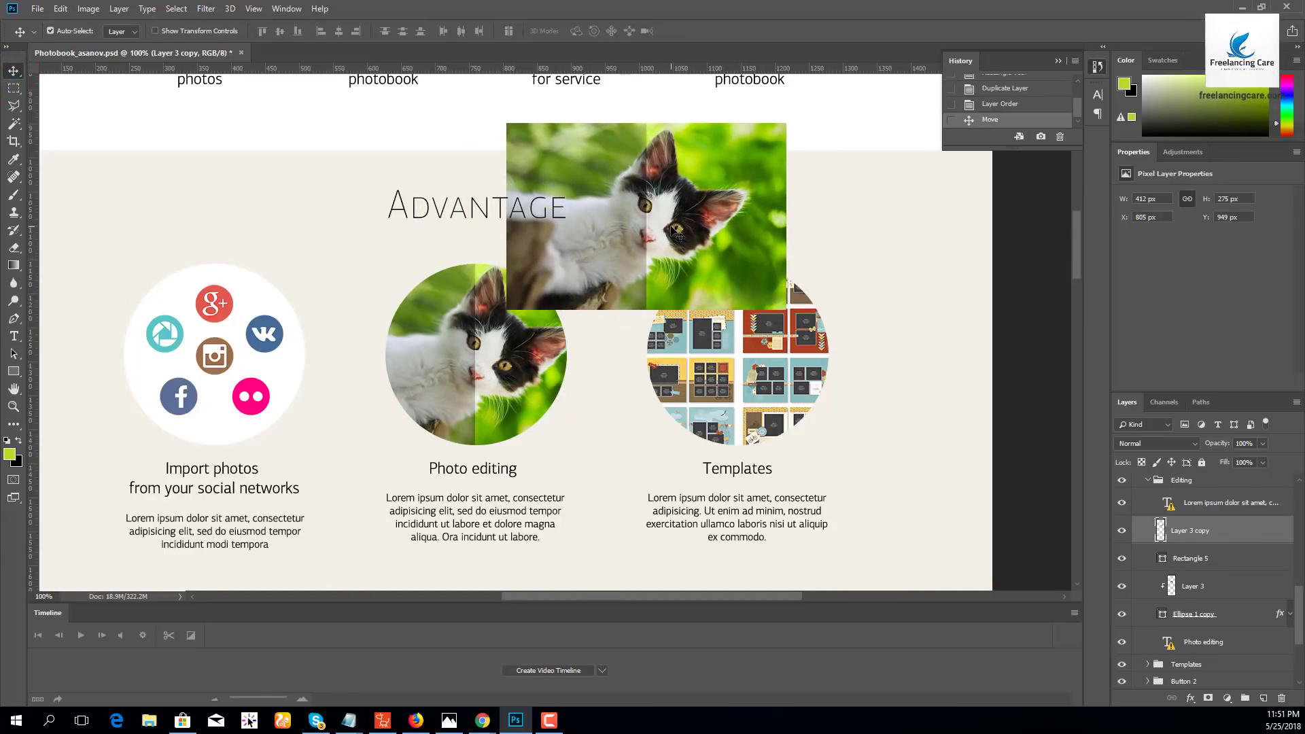
Clip Layer 3 copy to the rectangle with a clipping mask and reposition the photo to frame the cat's face.
{"action": "right_click", "coordinate": [1227, 530]}
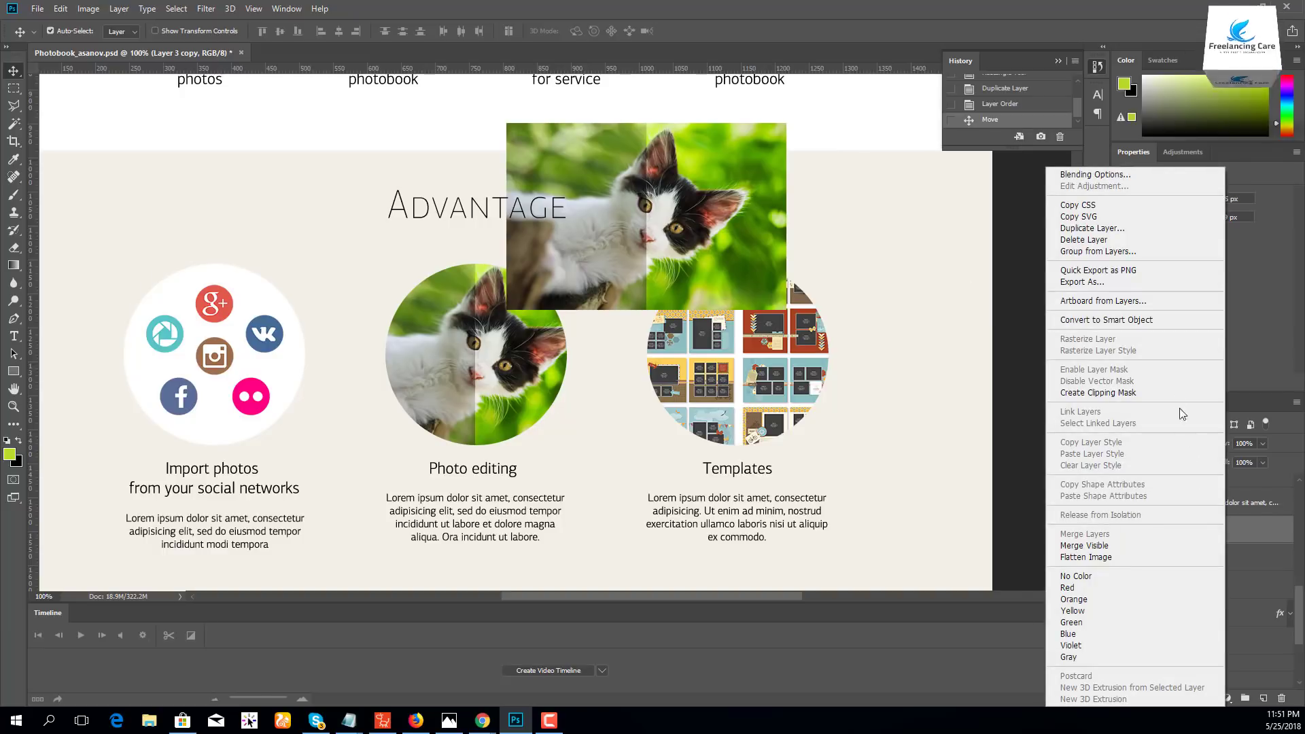
{"action": "left_click", "coordinate": [1132, 392]}
{"action": "left_click_drag", "start_coordinate": [680, 213], "coordinate": [712, 206]}
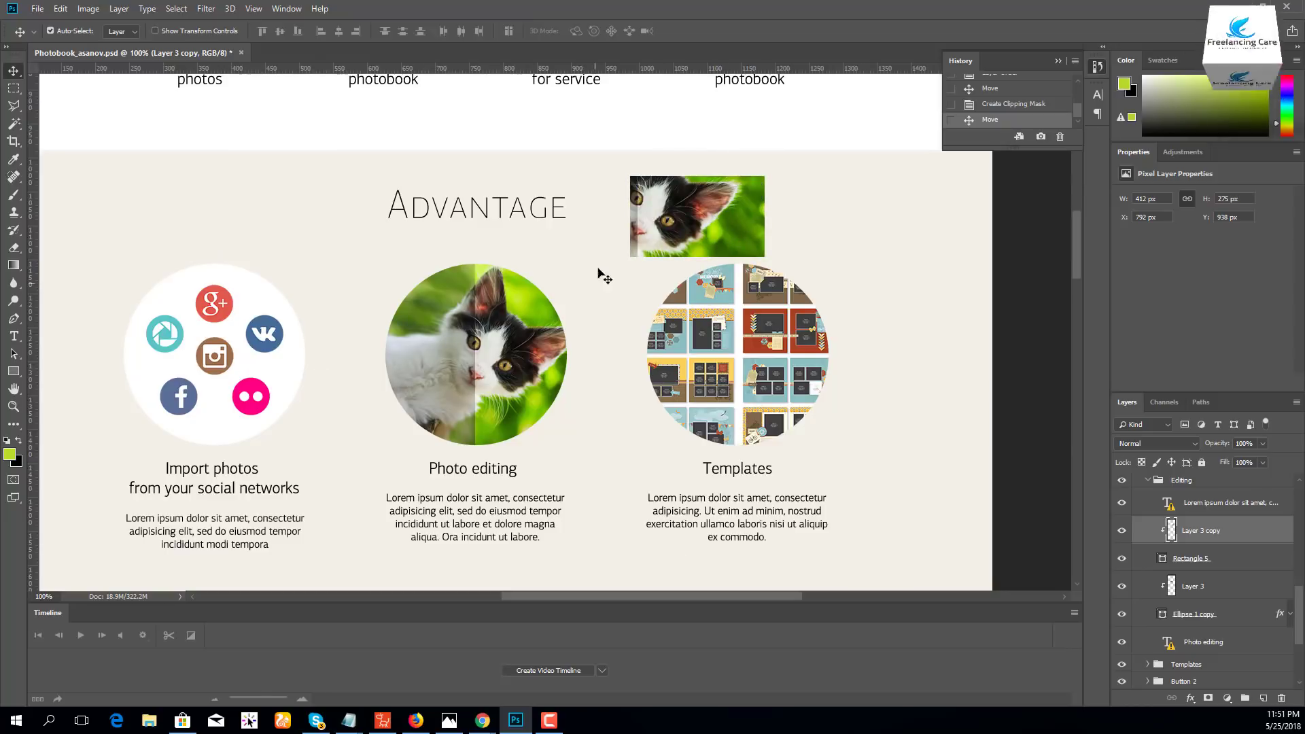
{"action": "mouse_move", "coordinate": [682, 214]}
{"action": "left_mouse_down"}
{"action": "mouse_move", "coordinate": [675, 203]}
{"action": "mouse_move", "coordinate": [699, 204]}
{"action": "left_mouse_up"}
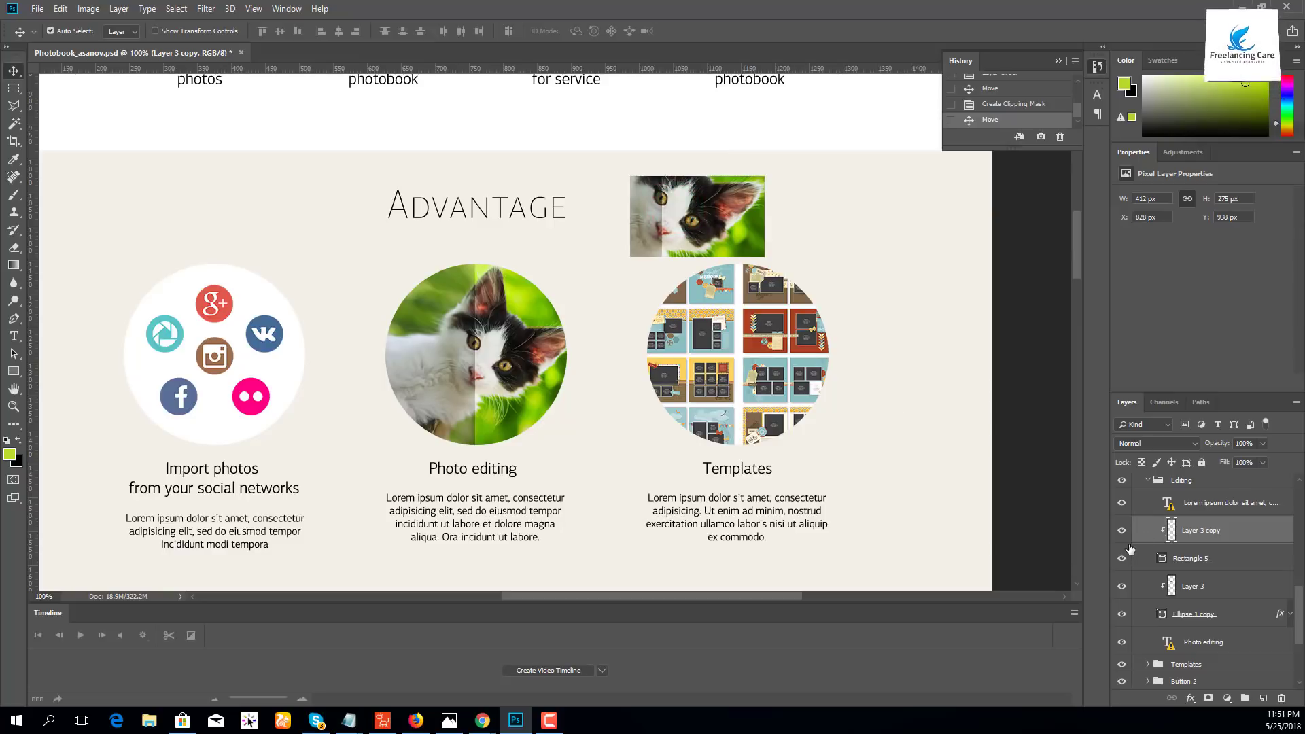
Isolate Layer 3 with its clipping base Ellipse 1 copy so only the circular cat photo is visible.
{"action": "left_click", "coordinate": [1123, 615]}
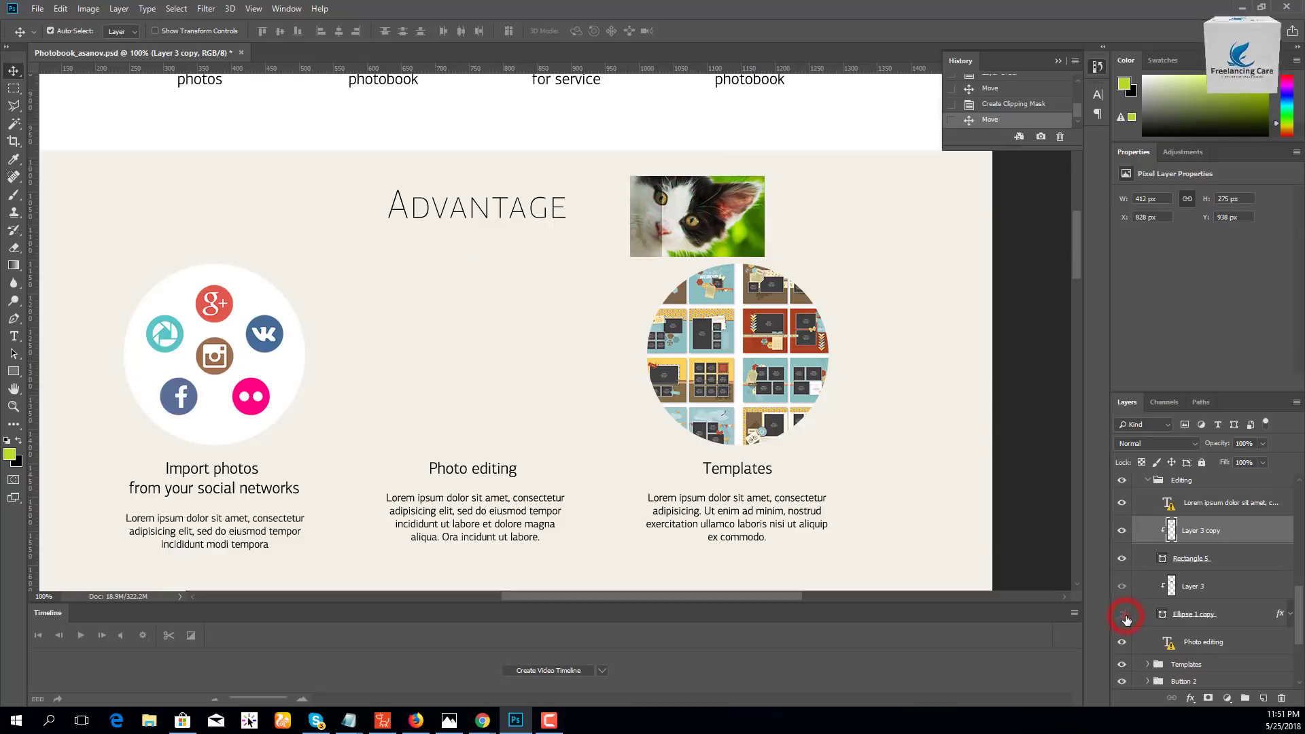
{"action": "left_click", "coordinate": [1123, 615]}
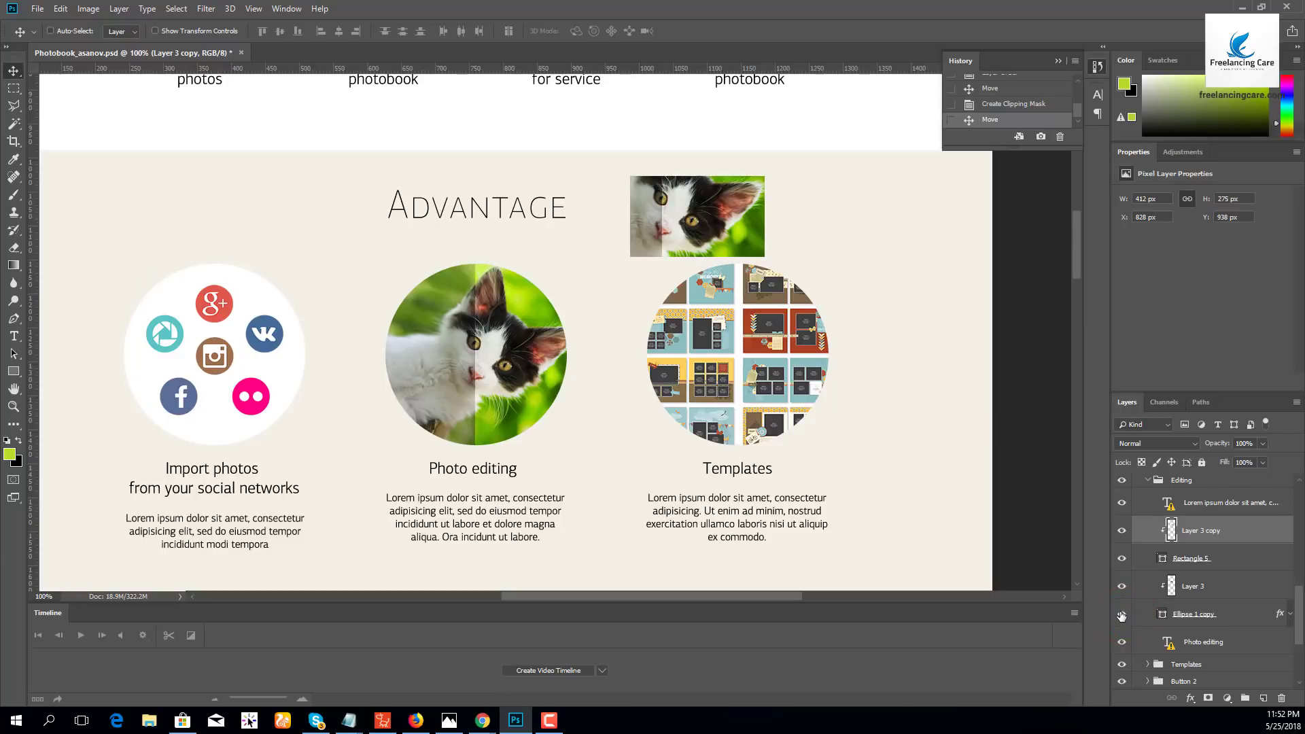
{"action": "left_click", "coordinate": [1121, 615], "text": "alt"}
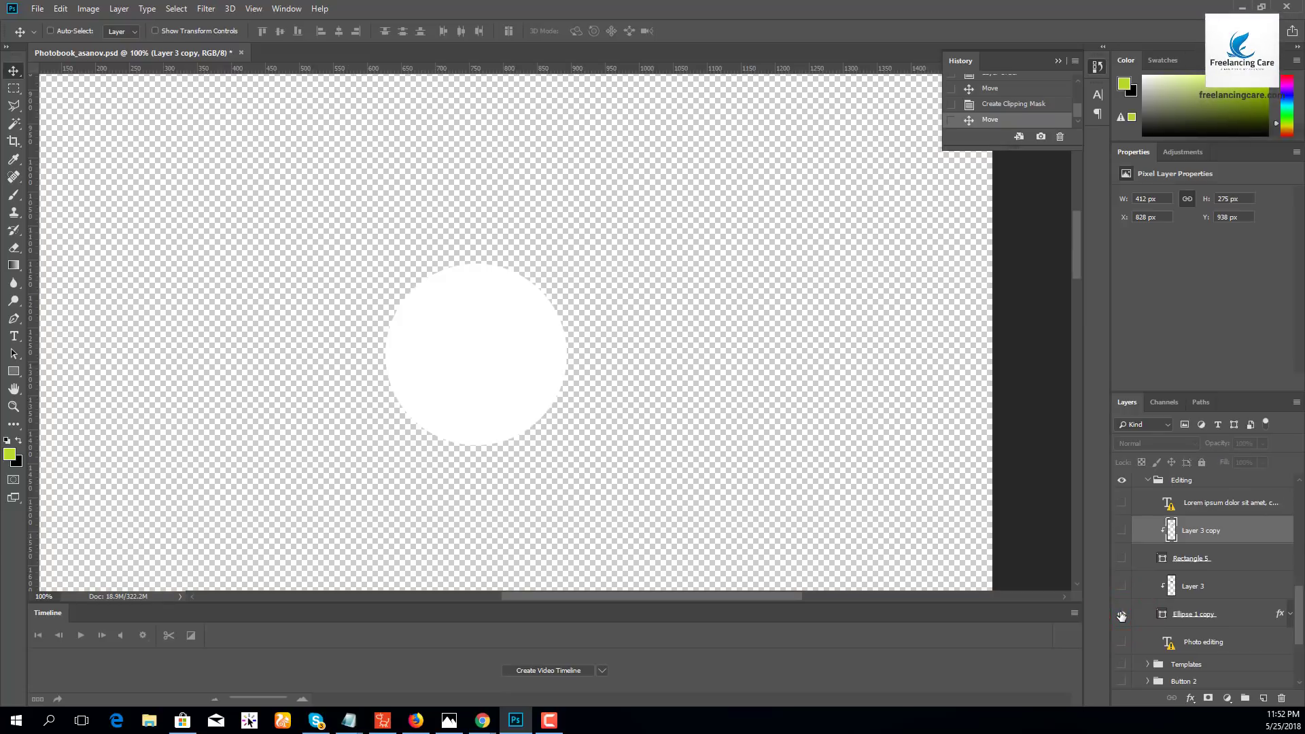
{"action": "left_click", "coordinate": [1122, 615], "text": "alt"}
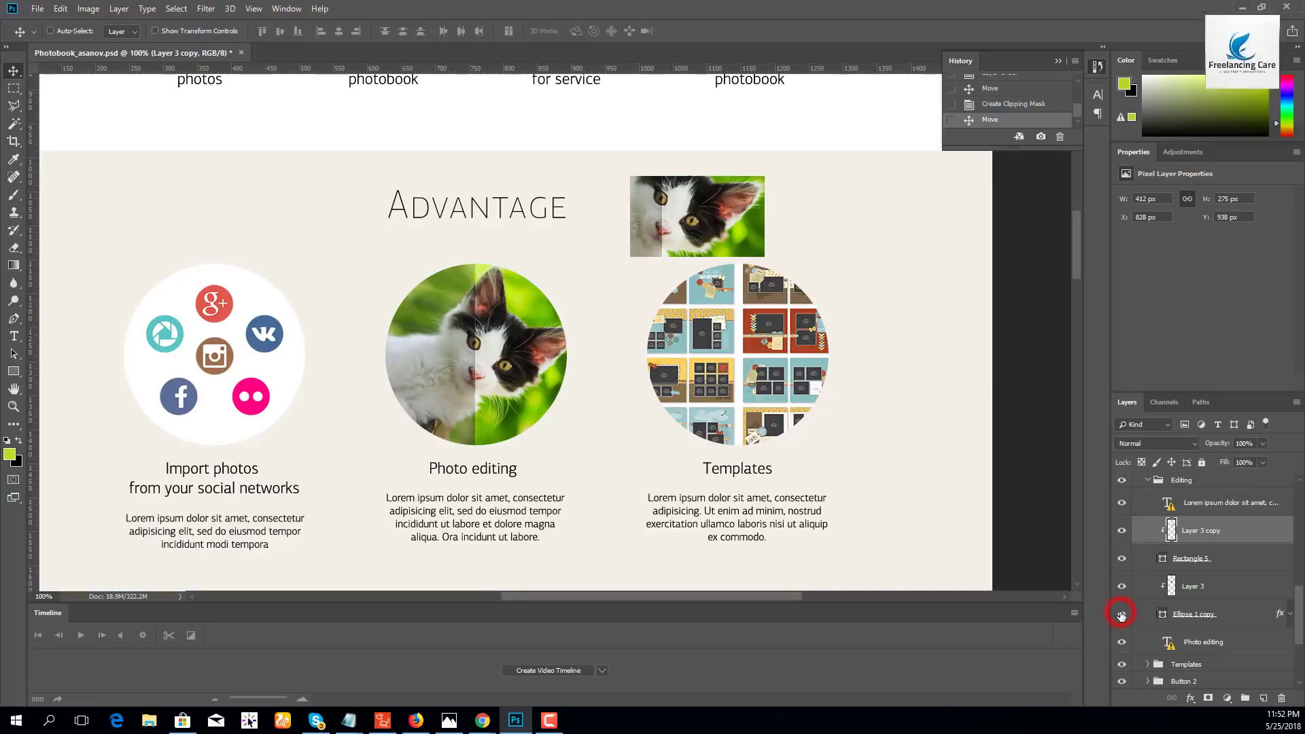
{"action": "left_click", "coordinate": [1121, 587], "text": "alt"}
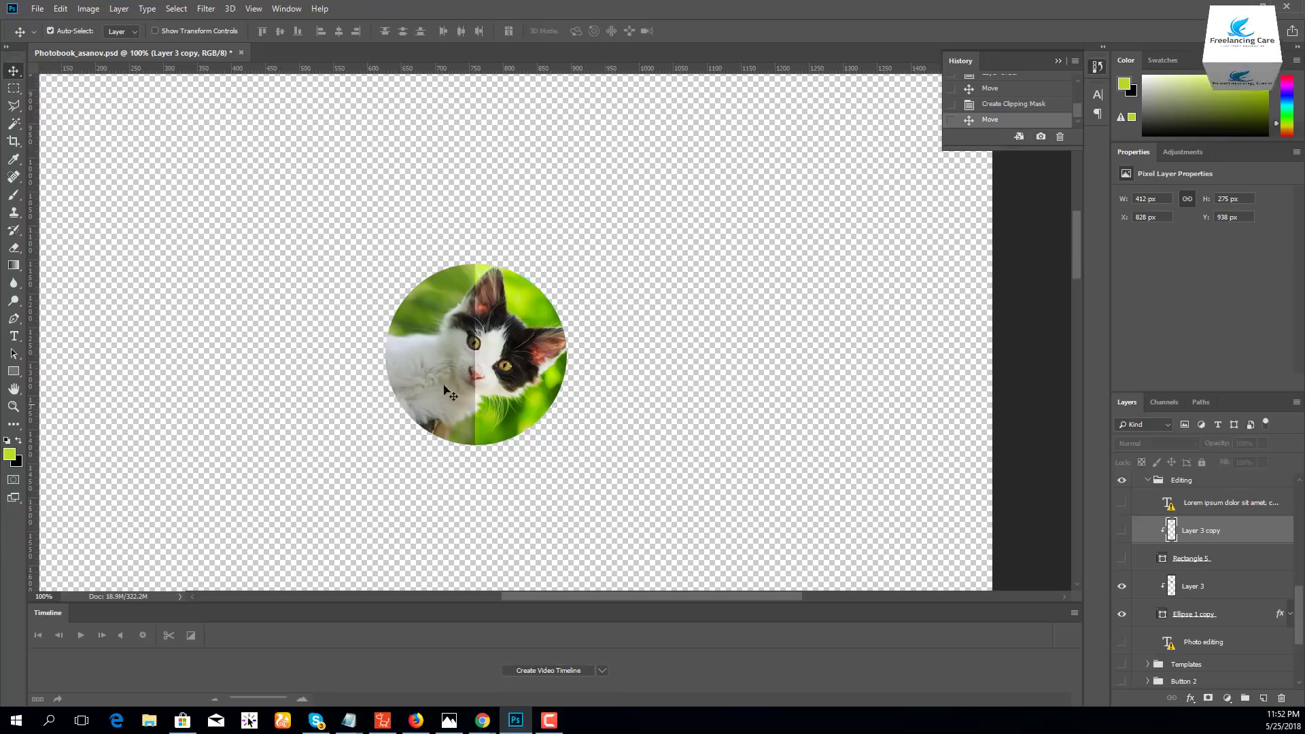
{"action": "key", "text": "ctrl"}
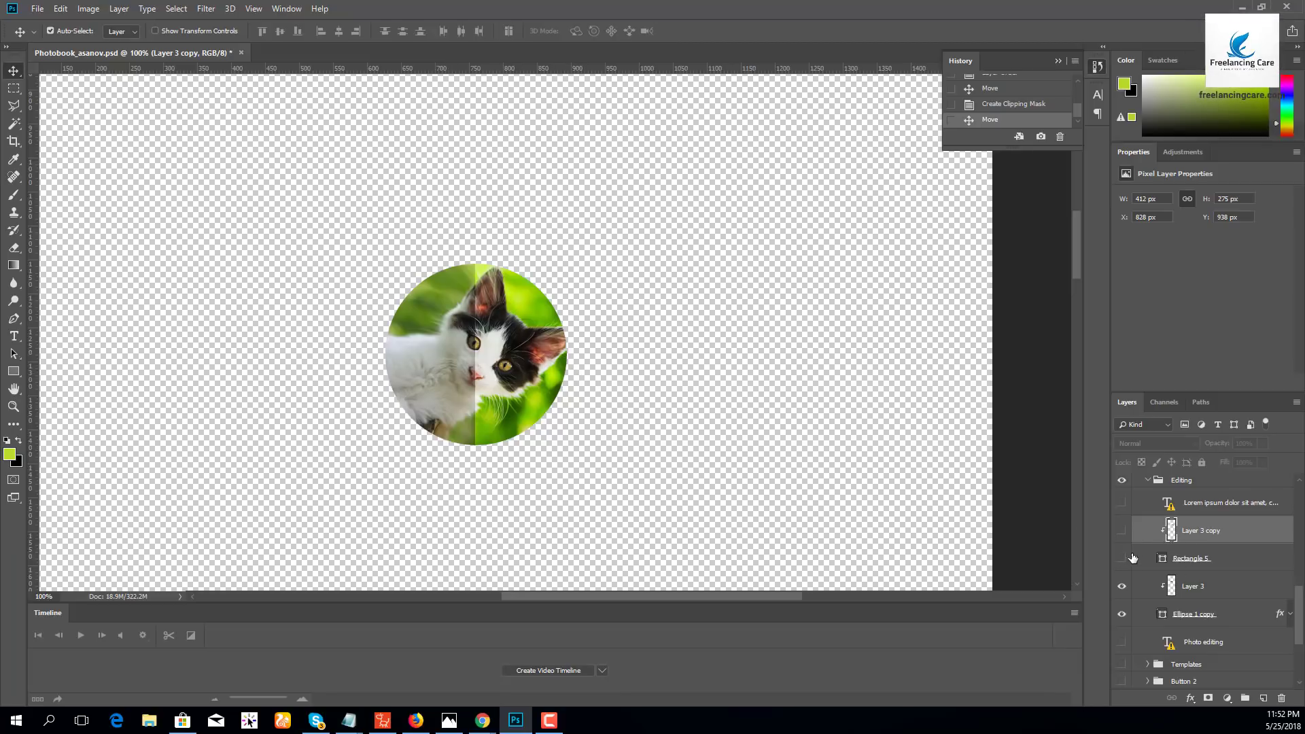
Release the clipping masks of Layer 3 copy and Layer 3.
{"action": "right_click", "coordinate": [1193, 532]}
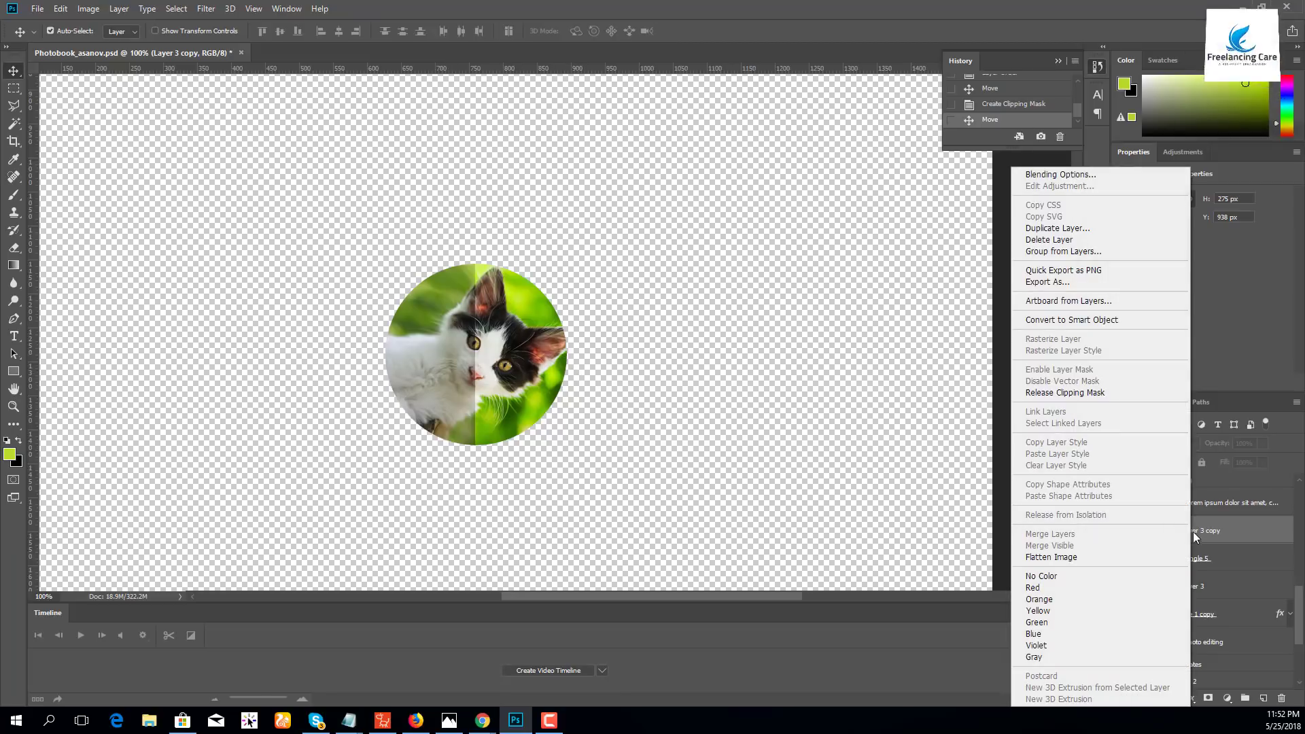
{"action": "left_click", "coordinate": [1069, 394]}
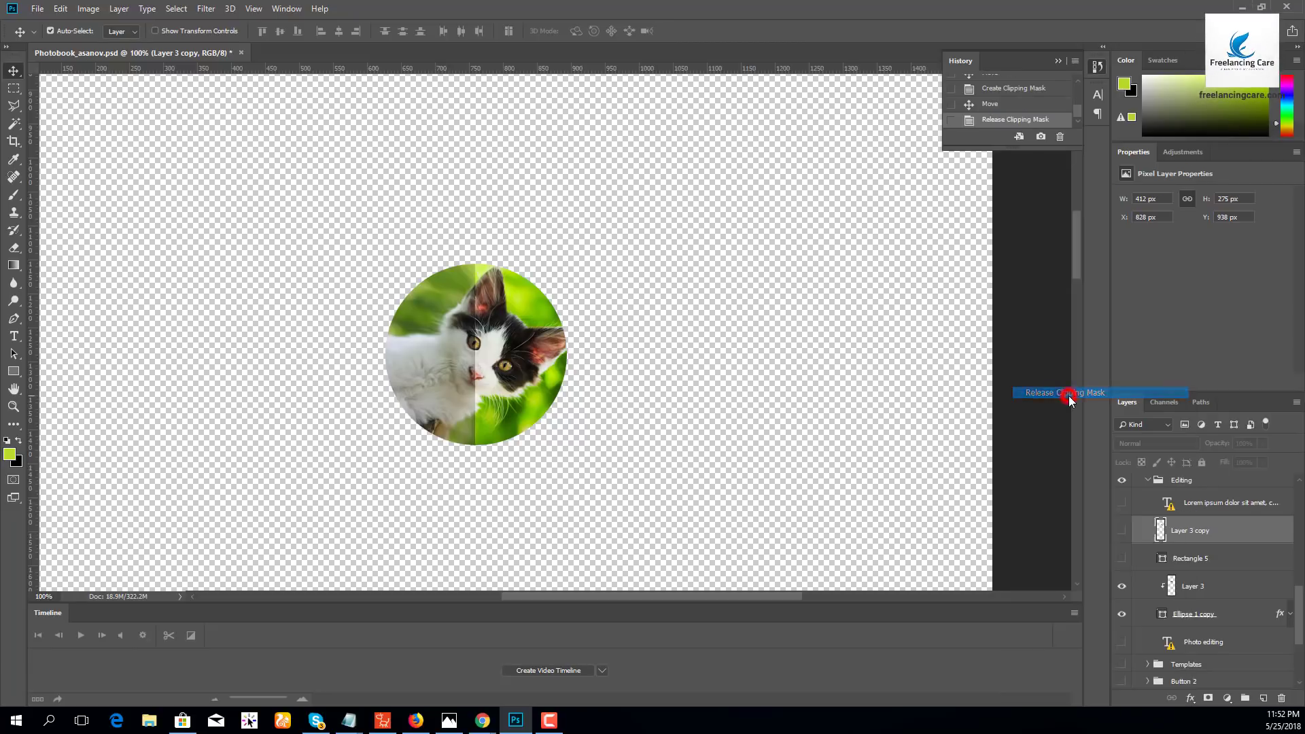
{"action": "left_click", "coordinate": [1179, 589]}
{"action": "left_click", "coordinate": [1121, 593]}
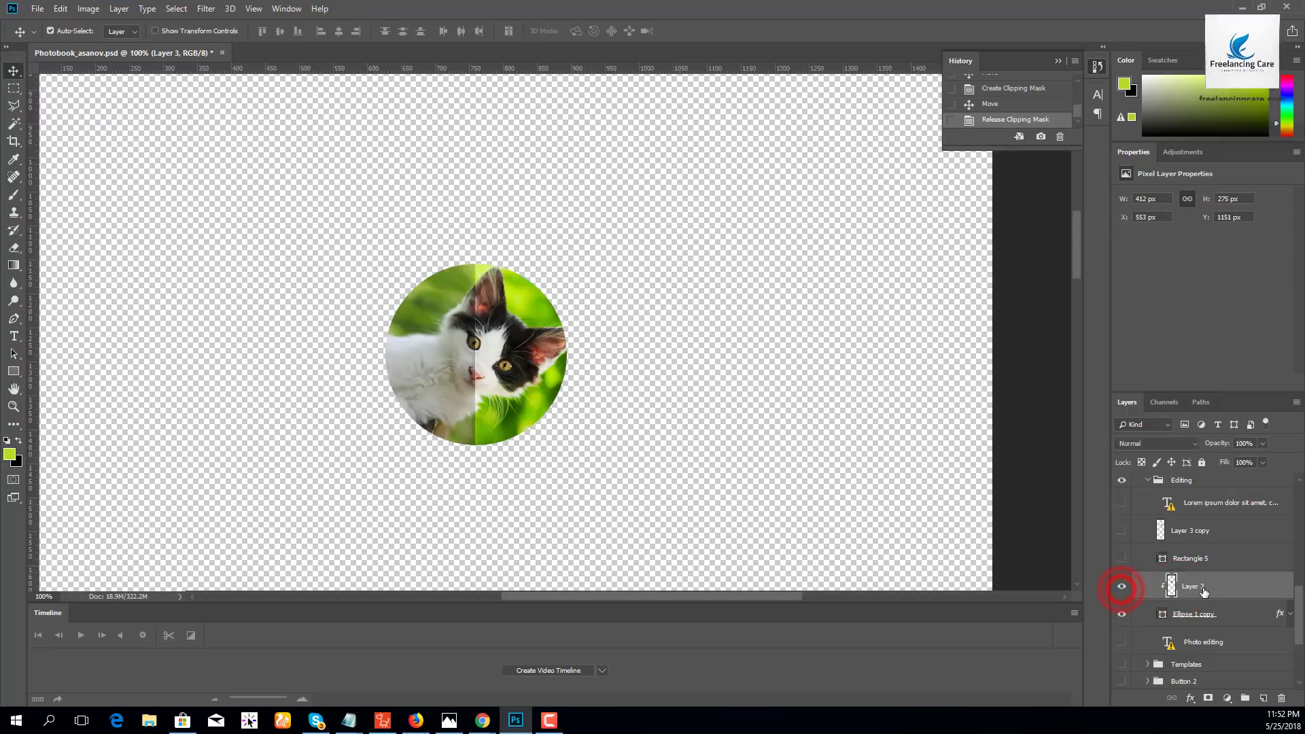
{"action": "right_click", "coordinate": [1118, 590]}
{"action": "left_click", "coordinate": [1153, 276]}
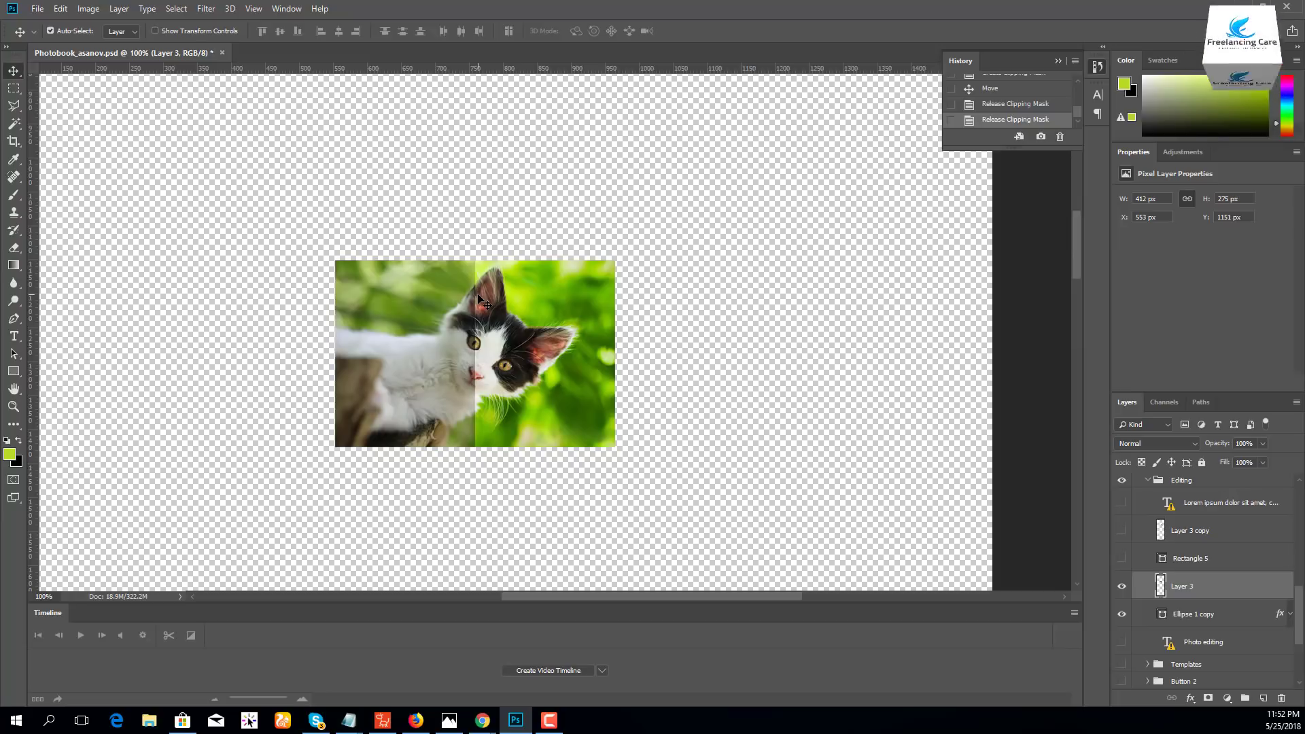
Trim away the transparent canvas area around the unclipped cat photo.
{"action": "left_click", "coordinate": [88, 9]}
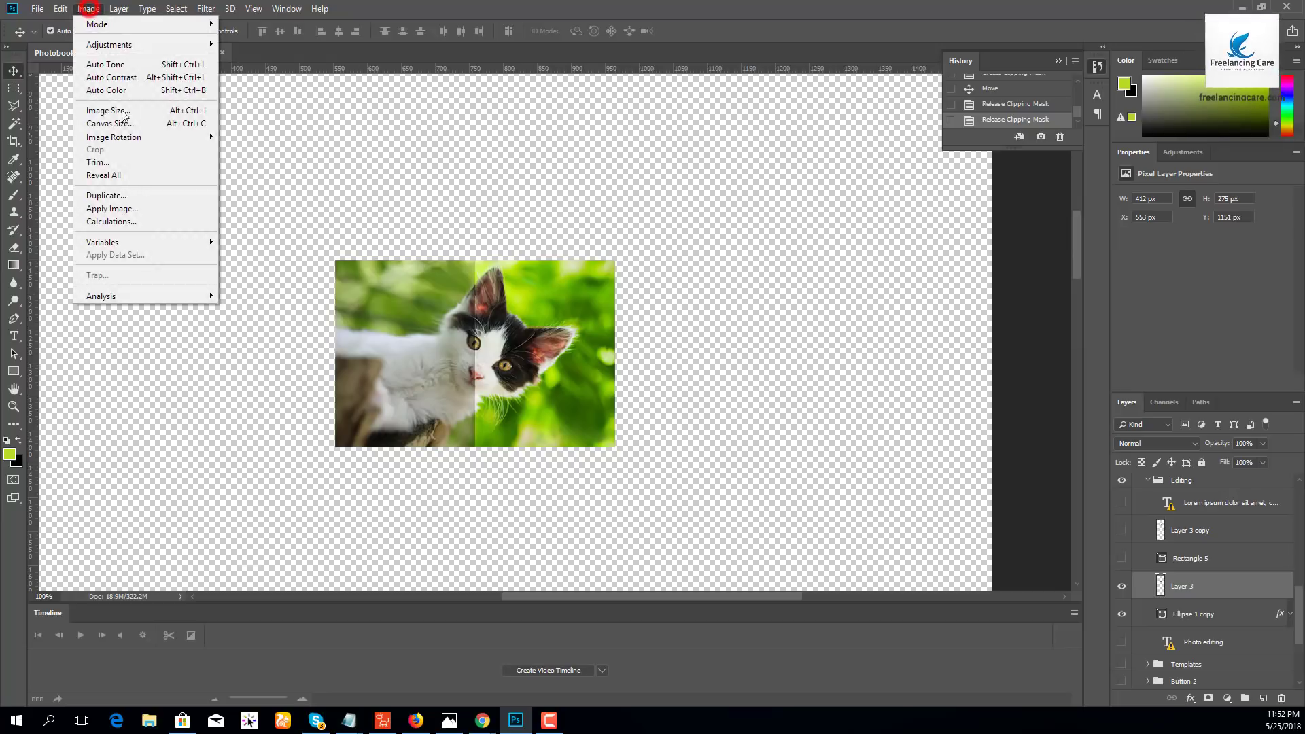
{"action": "left_click", "coordinate": [118, 163]}
{"action": "left_click", "coordinate": [796, 204]}
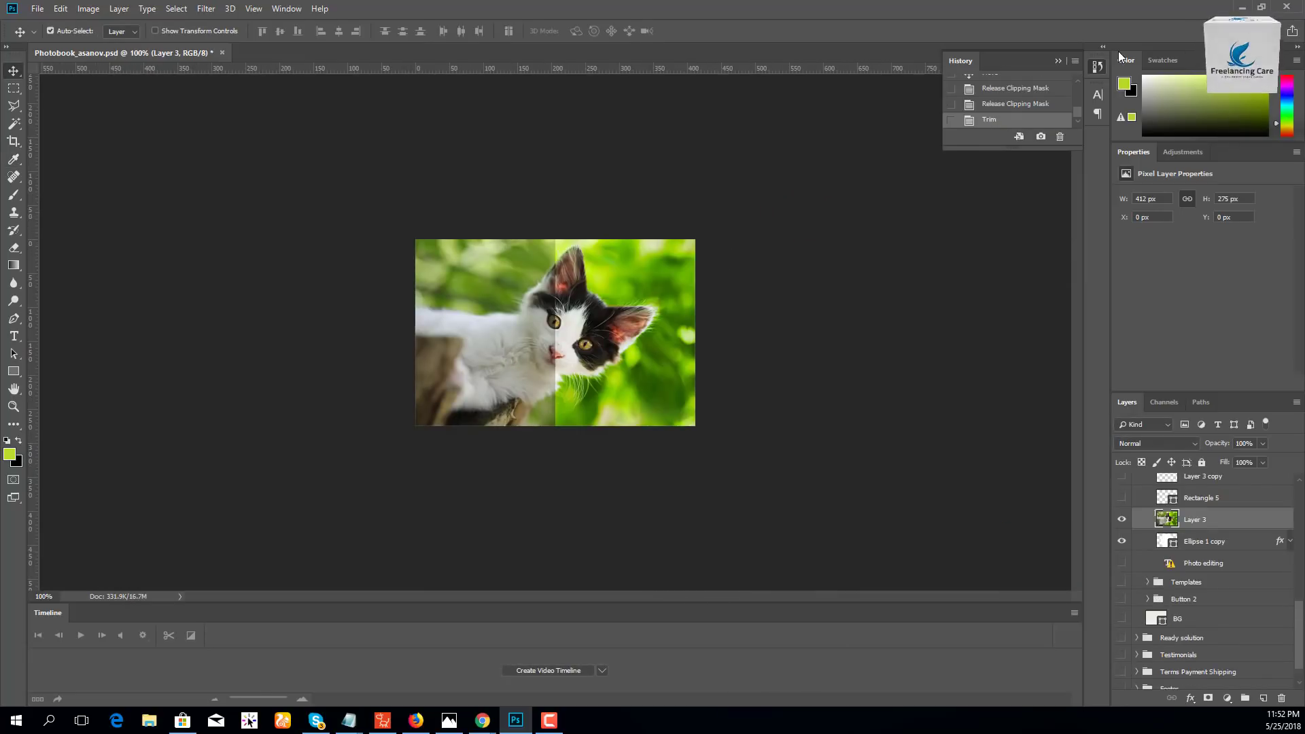
Step the document history back to the last released clipping mask, undoing the trim.
{"action": "scroll", "coordinate": [1007, 88], "scroll_direction": "up", "scroll_amount": 10}
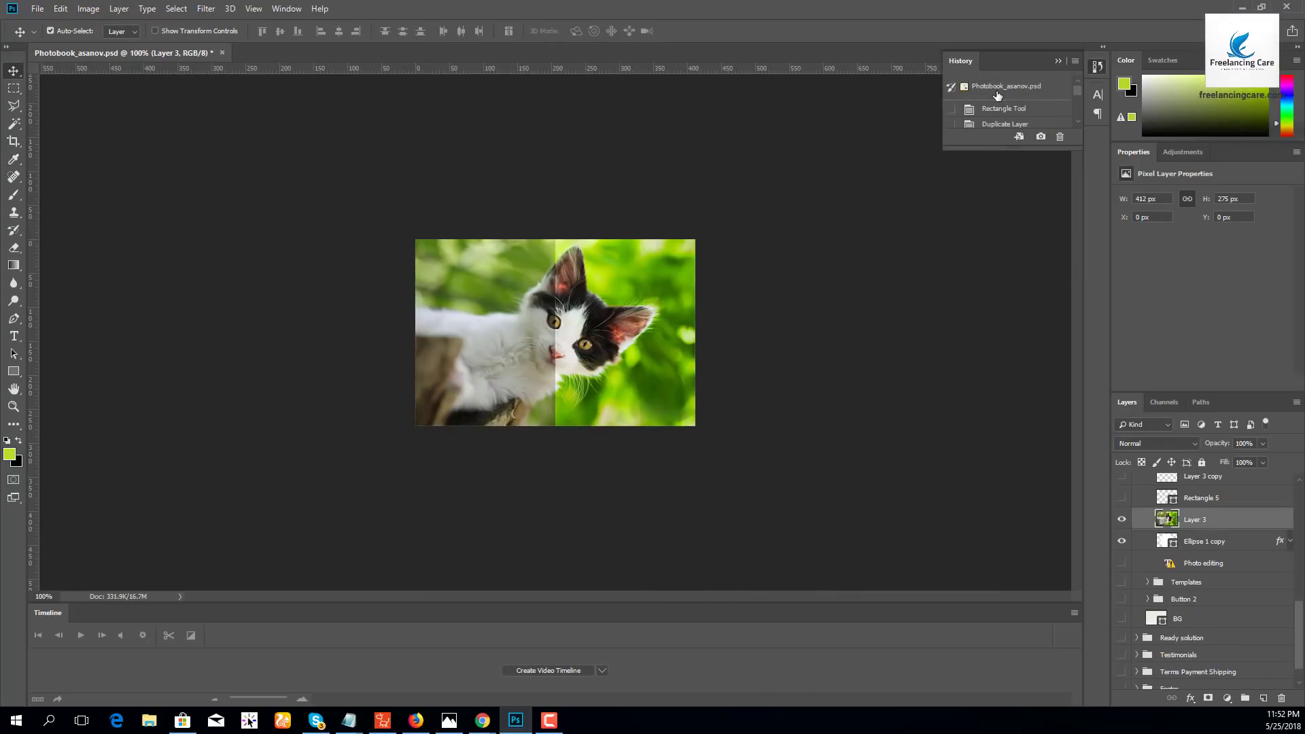
{"action": "scroll", "coordinate": [997, 96], "scroll_direction": "down", "scroll_amount": 10}
{"action": "left_click", "coordinate": [997, 104]}
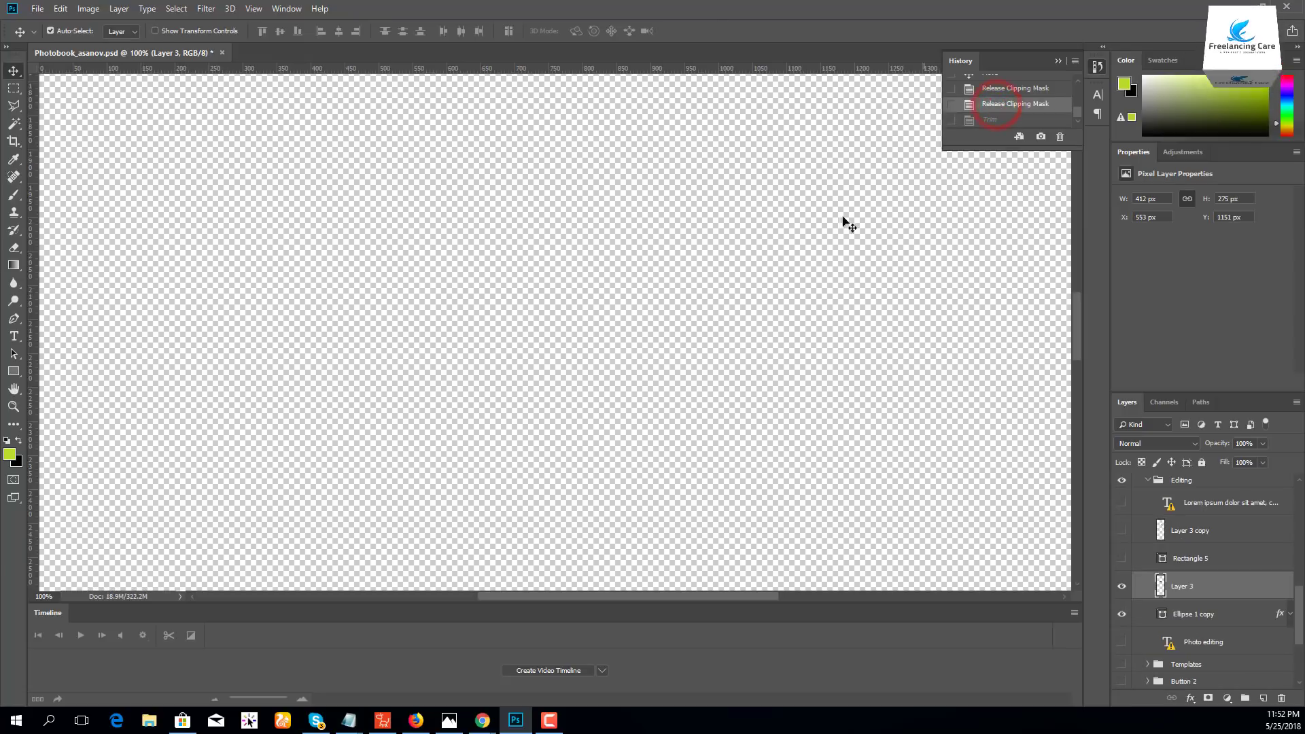
Draw a green rectangle shape of about 71 × 88 px on the empty canvas far below the cat photo.
{"action": "left_click_drag", "start_coordinate": [748, 262], "coordinate": [763, 256]}
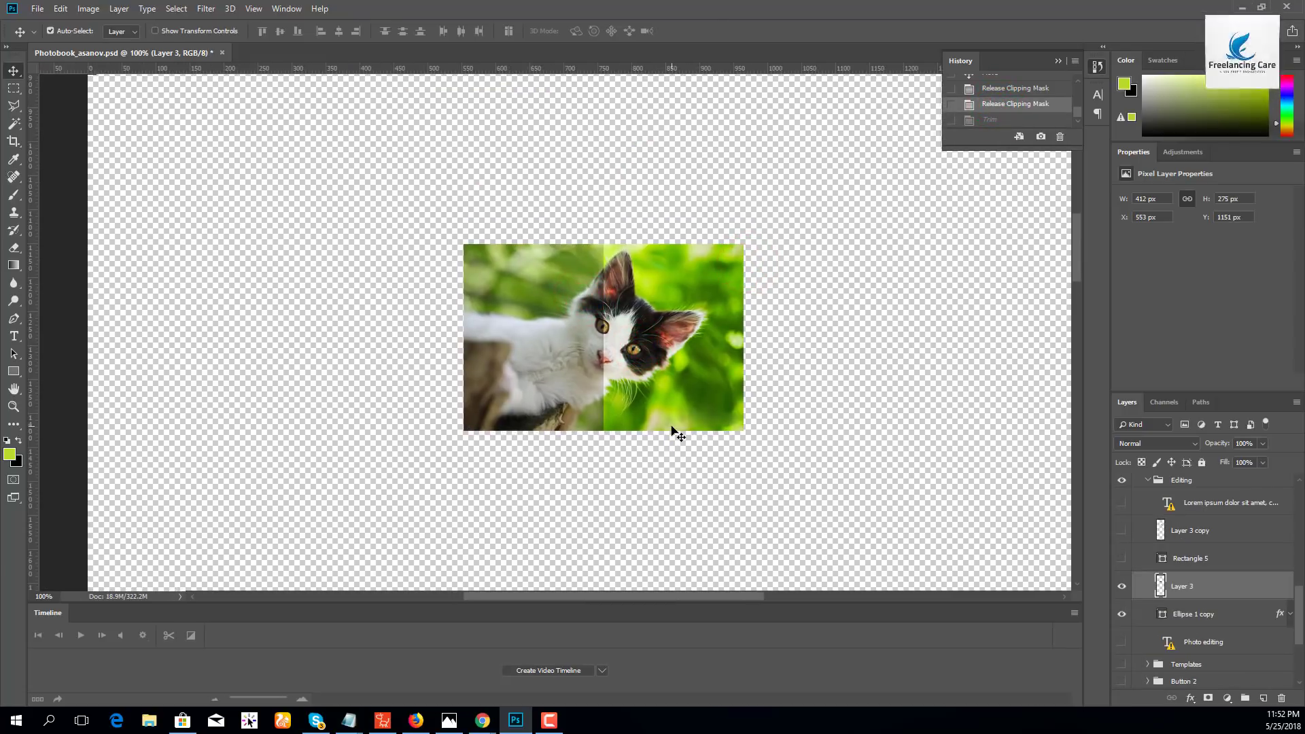
{"action": "left_click_drag", "start_coordinate": [723, 466], "coordinate": [703, 276]}
{"action": "left_click_drag", "start_coordinate": [702, 381], "coordinate": [583, 300]}
{"action": "left_click", "coordinate": [13, 264]}
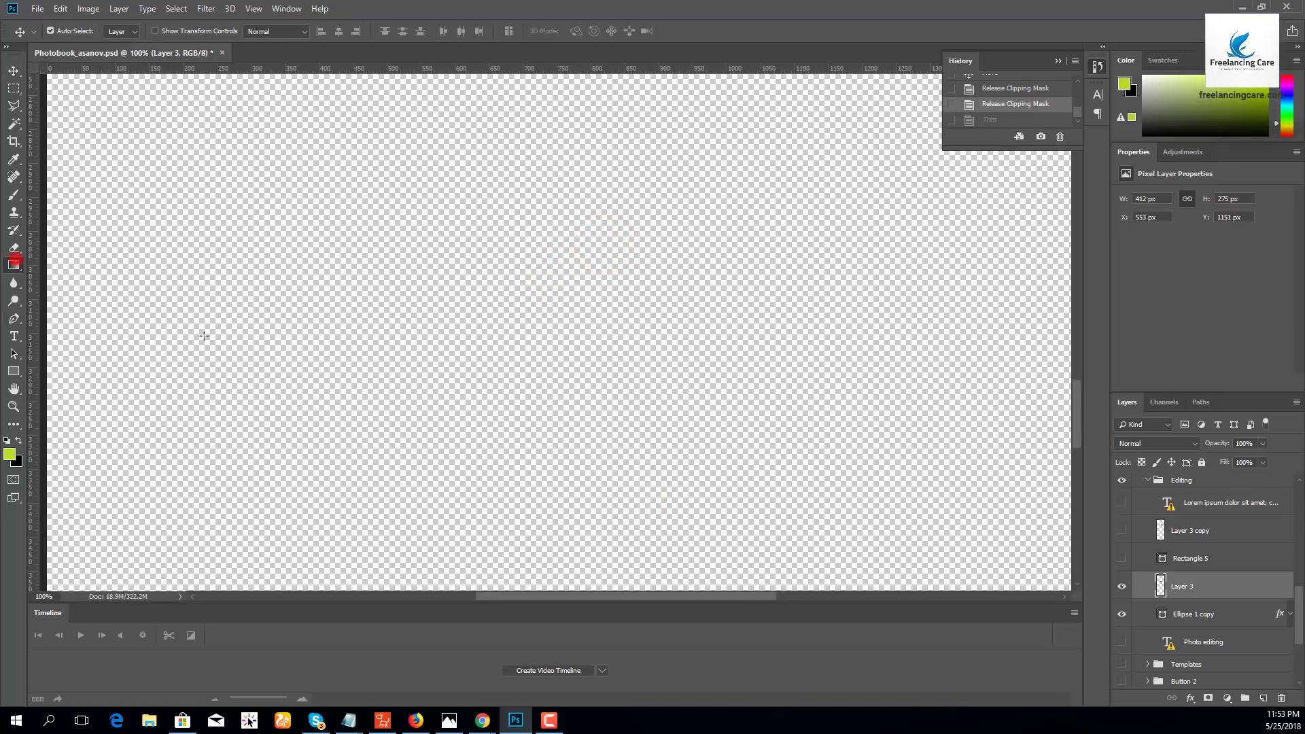
{"action": "left_click", "coordinate": [14, 371]}
{"action": "left_click_drag", "start_coordinate": [386, 345], "coordinate": [435, 404]}
Trim the canvas based on transparent pixels on all four sides, with both the cat photo and the small green rectangle visible.
{"action": "left_click_drag", "start_coordinate": [1070, 408], "coordinate": [1073, 250]}
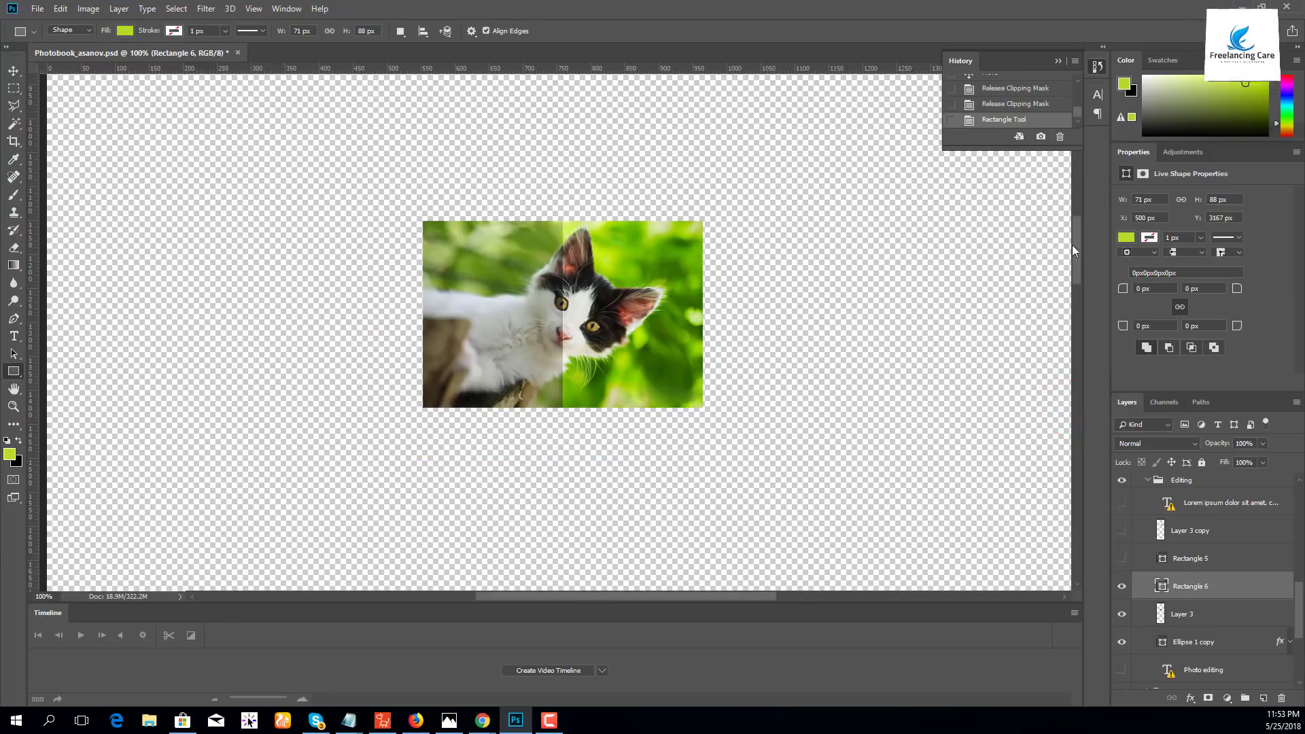
{"action": "left_click", "coordinate": [95, 10]}
{"action": "left_click", "coordinate": [102, 159]}
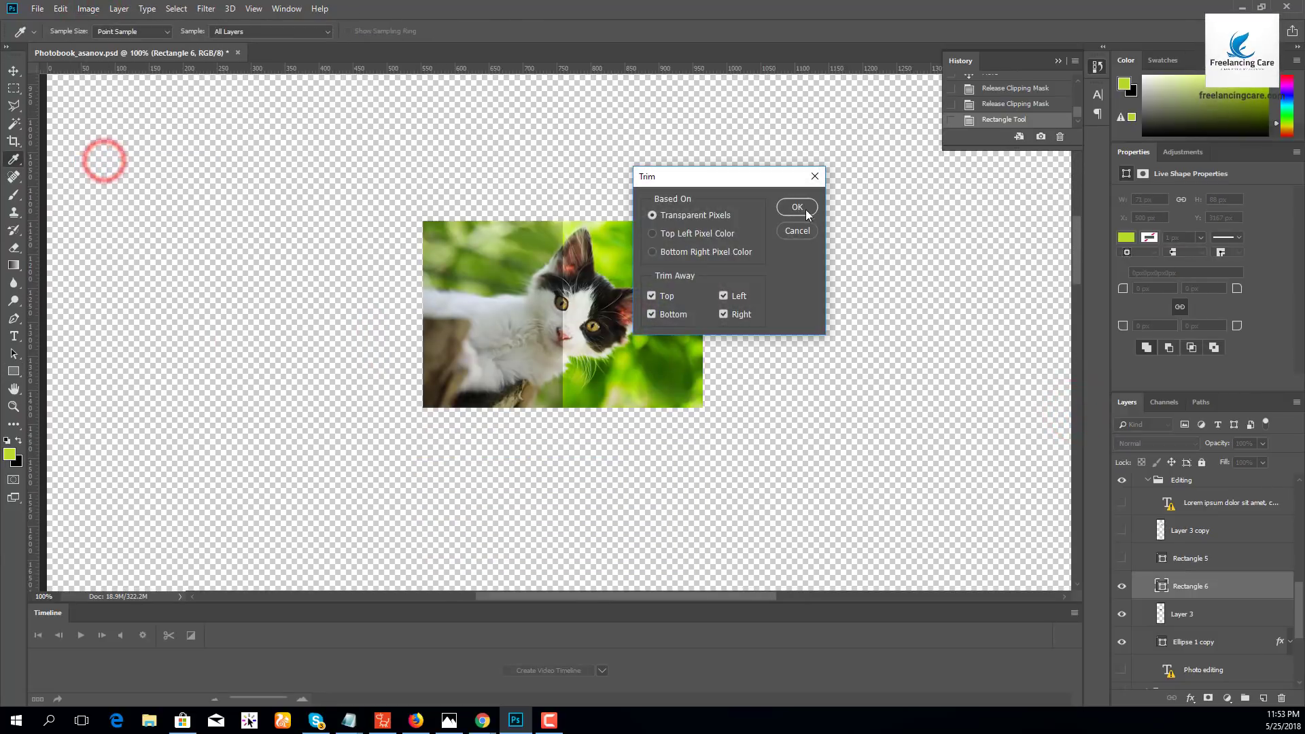
{"action": "left_click", "coordinate": [805, 208]}
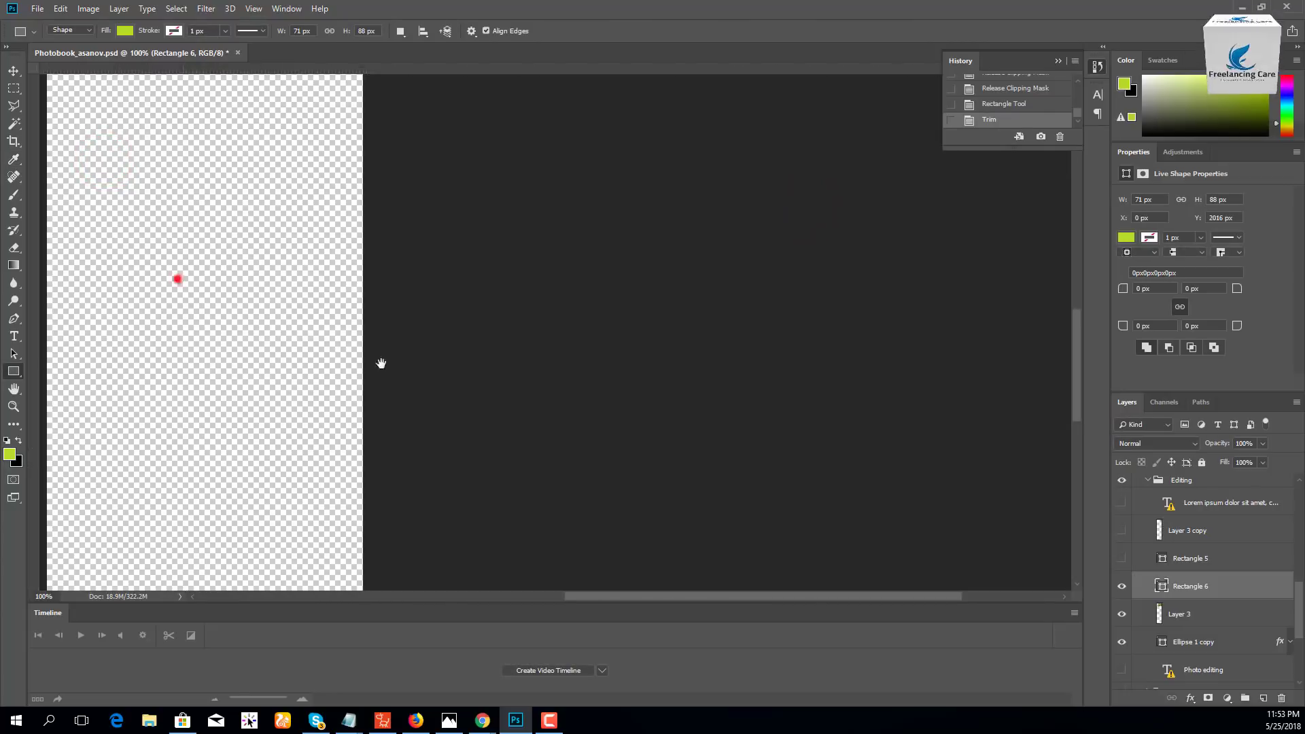
{"action": "left_click_drag", "start_coordinate": [382, 364], "coordinate": [760, 283]}
{"action": "left_click_drag", "start_coordinate": [781, 420], "coordinate": [763, 210]}
{"action": "left_click_drag", "start_coordinate": [757, 385], "coordinate": [688, 339]}
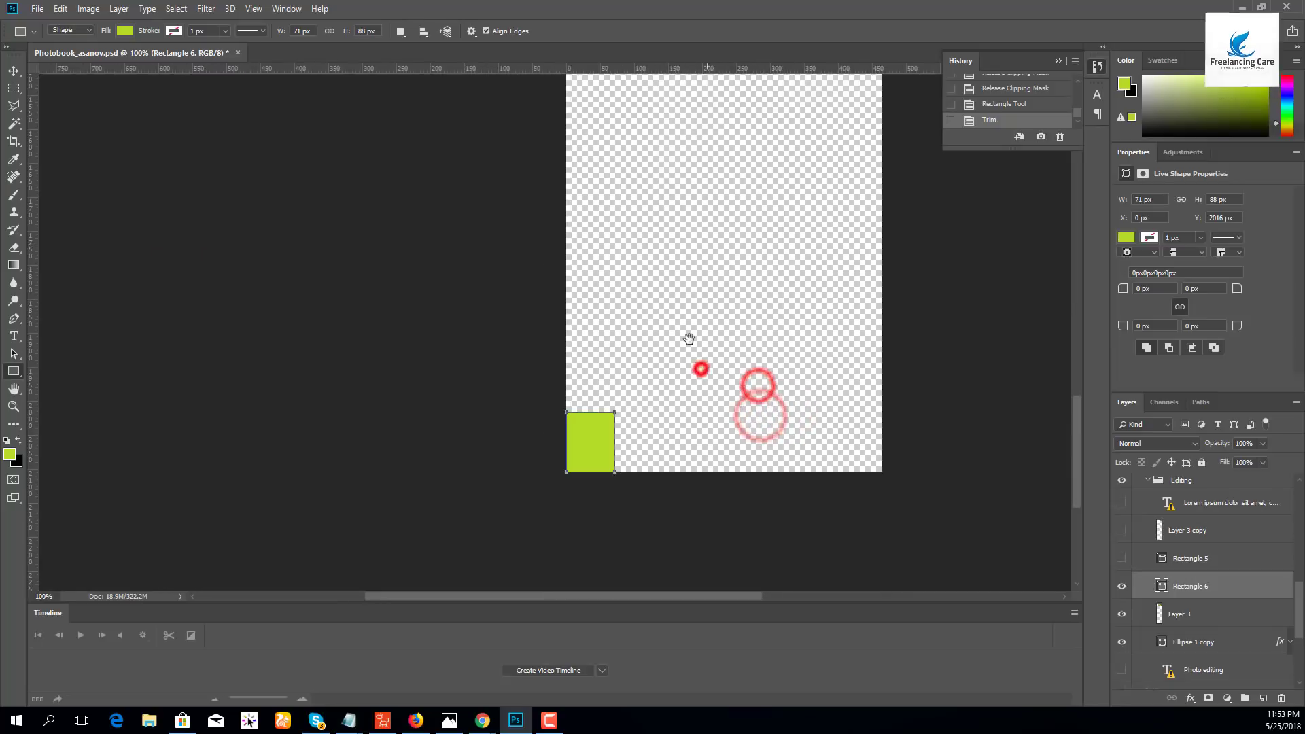